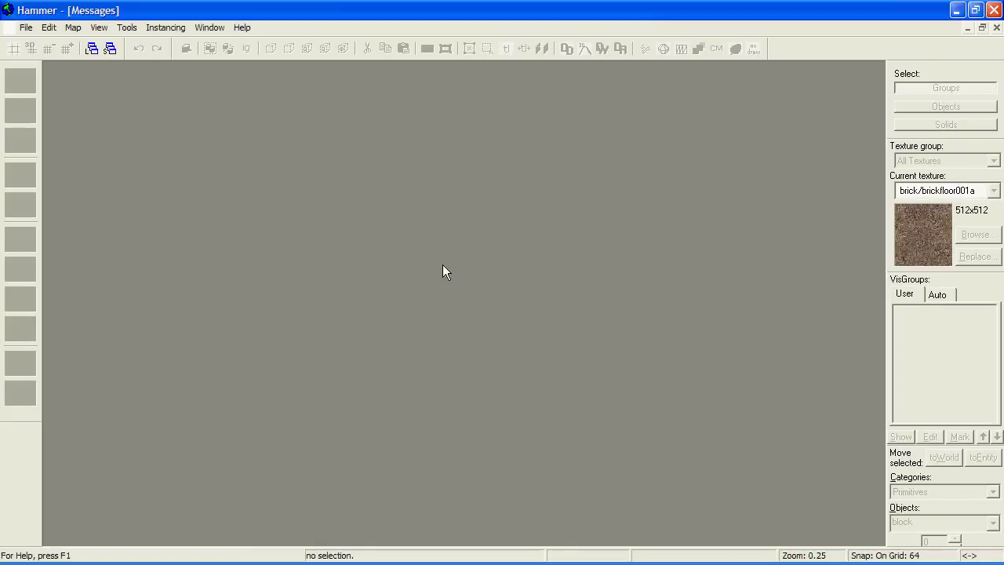
Step: Start a new map and create a 512 × 576 × 64 brick block in the Top view
{"action": "left_click", "coordinate": [26, 27]}
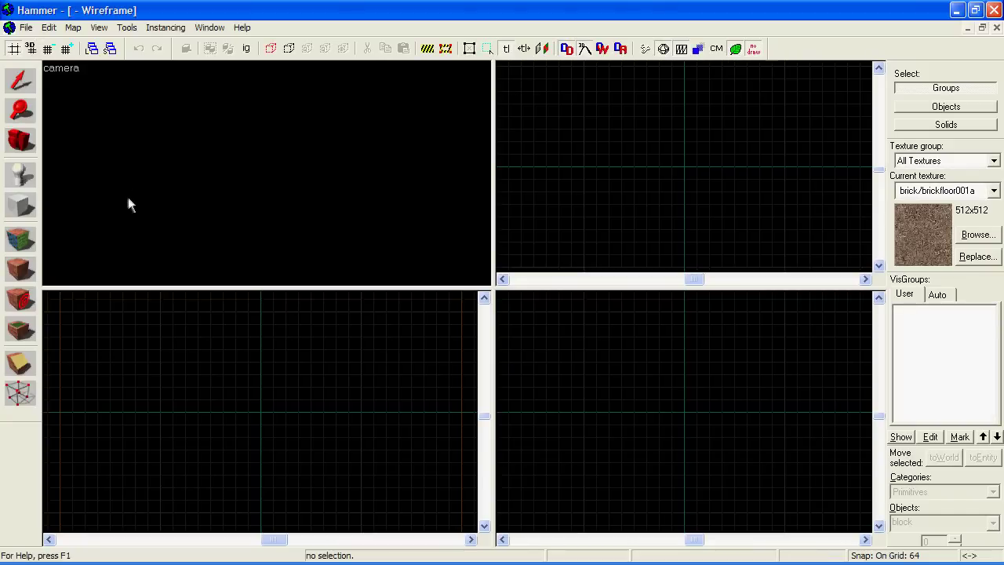
{"action": "left_click", "coordinate": [30, 205]}
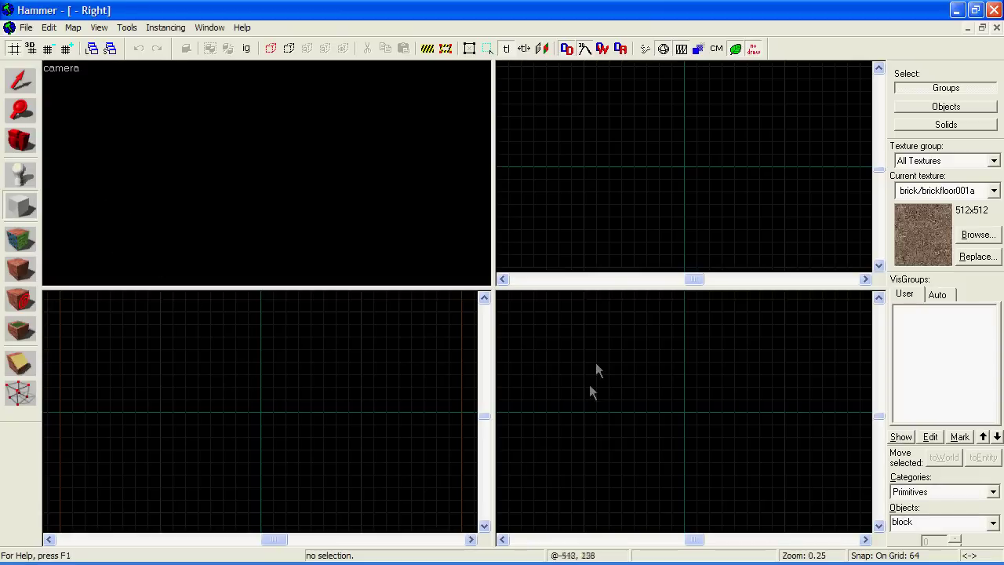
{"action": "left_click_drag", "start_coordinate": [583, 117], "coordinate": [696, 219]}
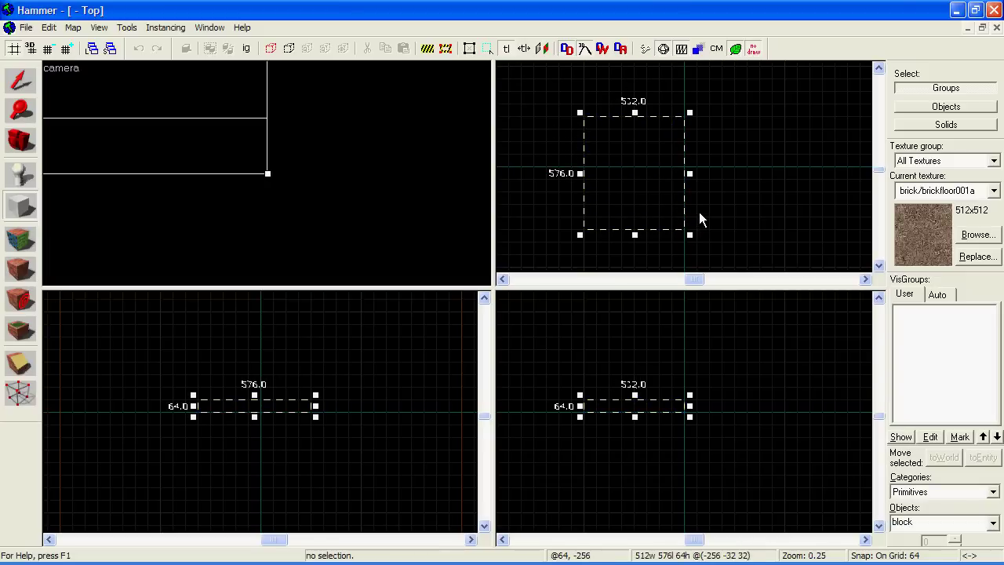
{"action": "key", "text": "Return"}
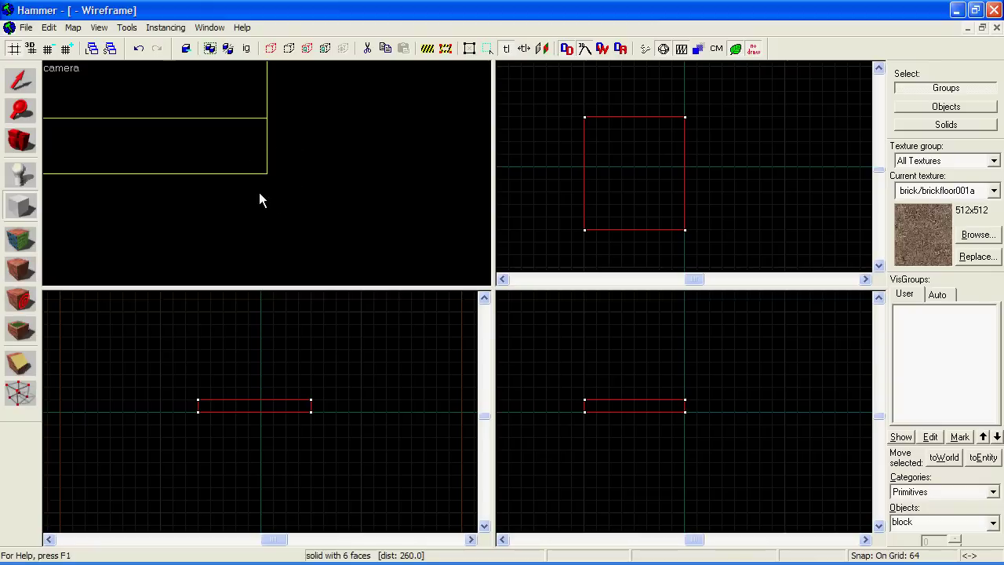
Step: Frame the block in the camera view and render it as 3D Shaded Textured Polygons
{"action": "left_click_drag", "start_coordinate": [266, 174], "coordinate": [267, 174]}
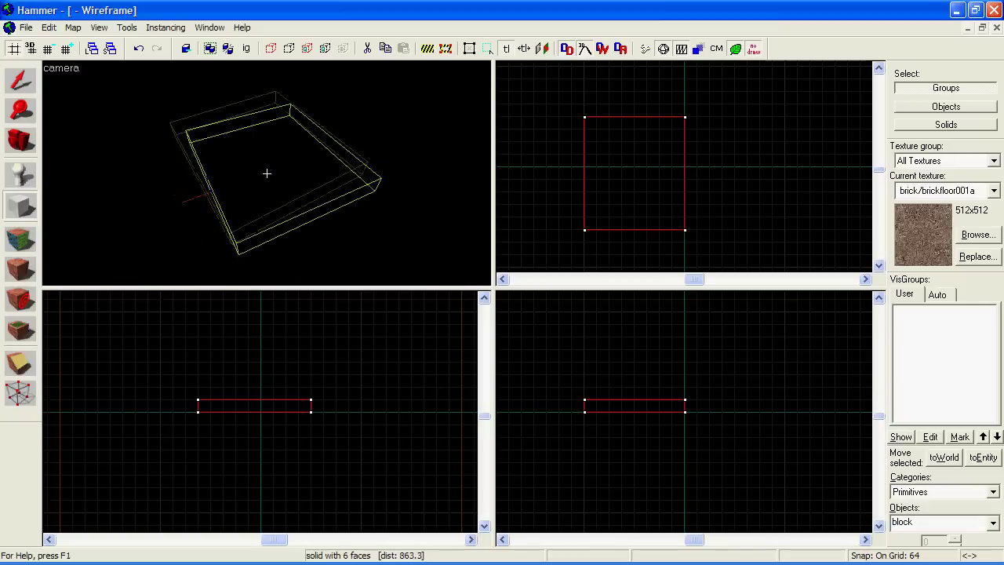
{"action": "left_click_drag", "start_coordinate": [266, 173], "coordinate": [270, 179]}
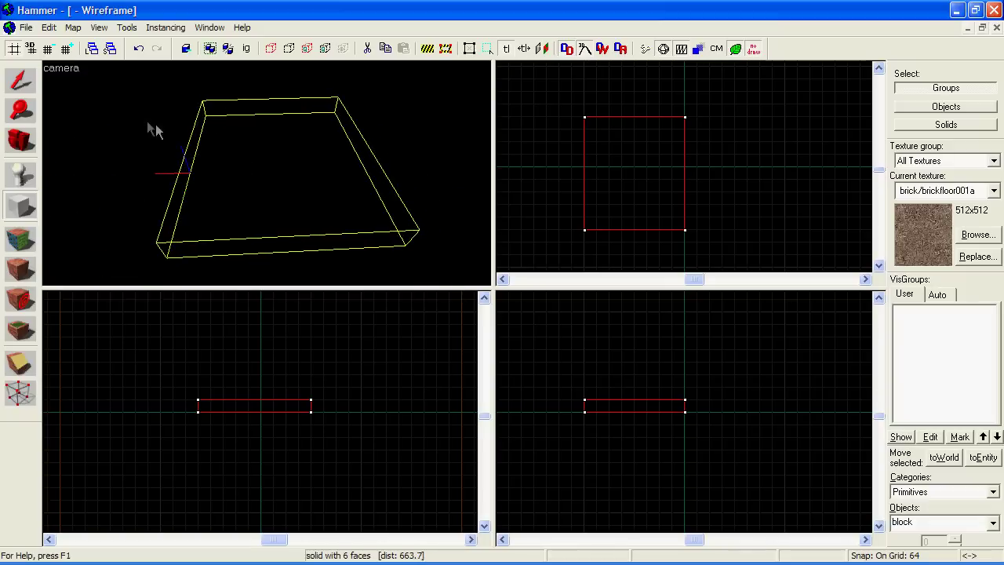
{"action": "left_click", "coordinate": [69, 75]}
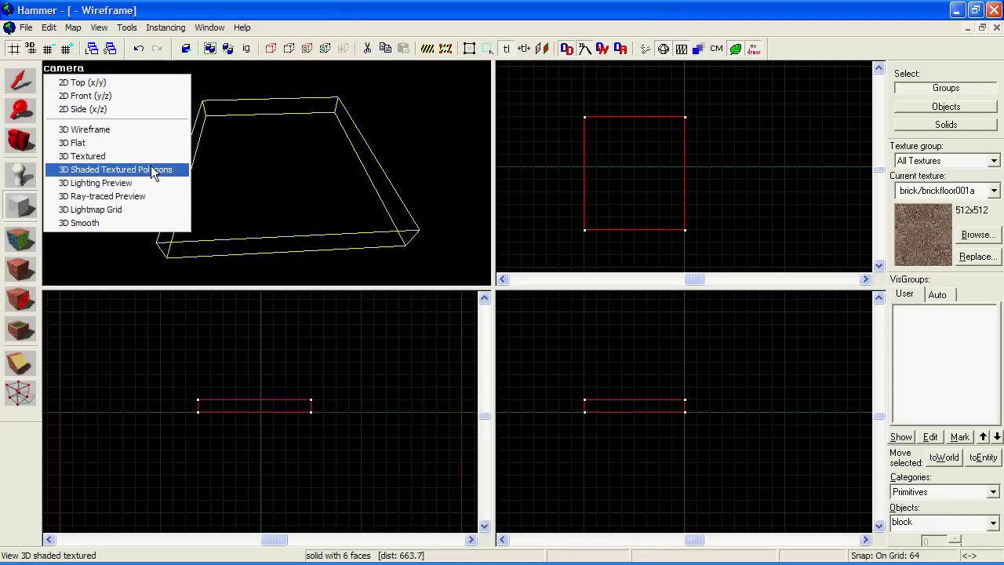
{"action": "left_click", "coordinate": [148, 170]}
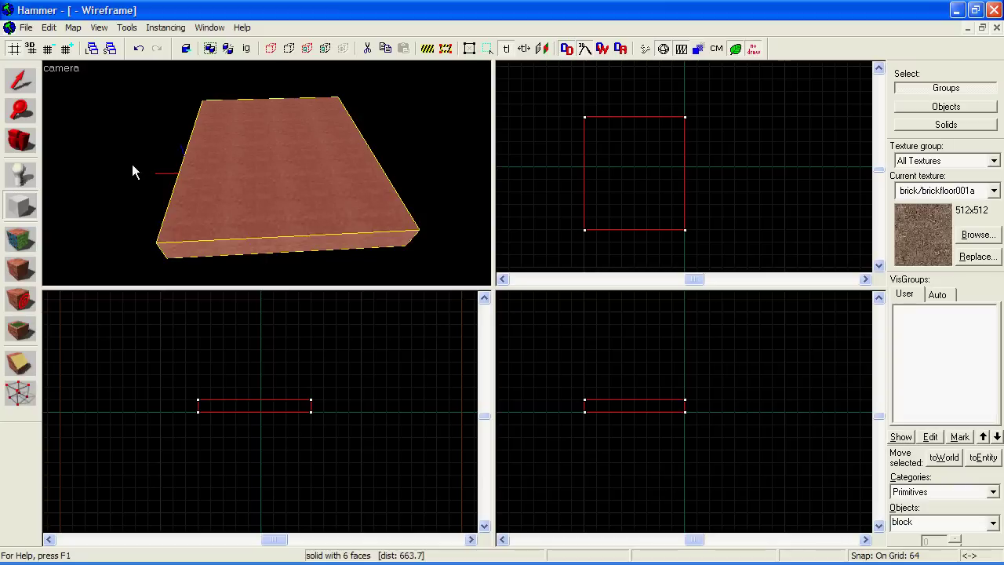
{"action": "left_click", "coordinate": [21, 174]}
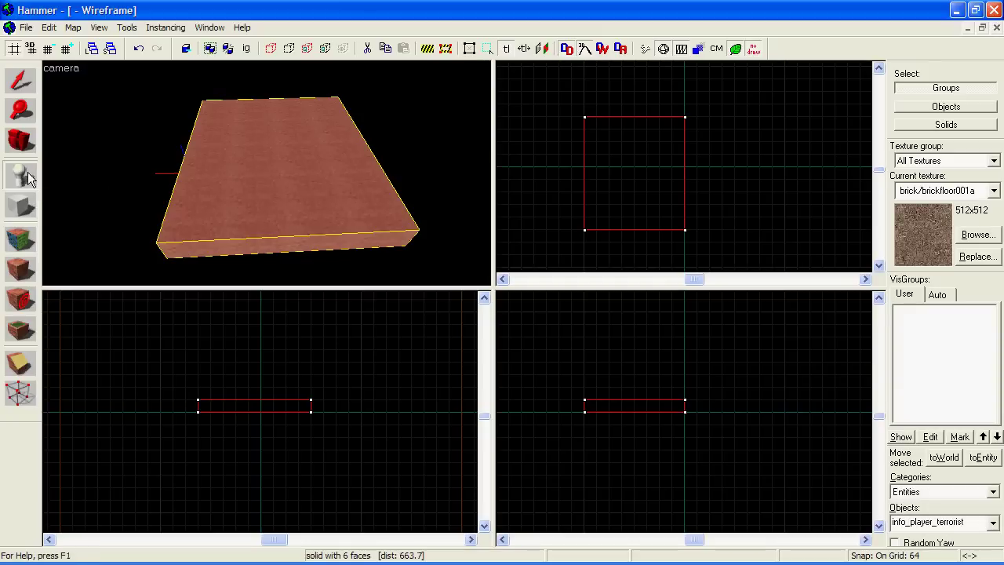
Step: Place an info_player_terrorist spawn on top of the block and zoom in to check it
{"action": "left_click", "coordinate": [284, 165]}
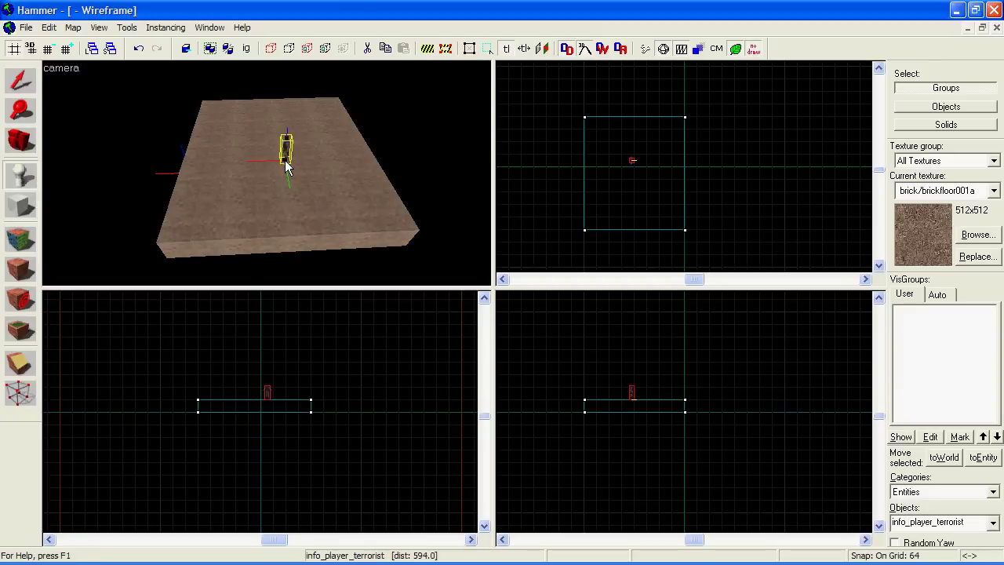
{"action": "scroll", "coordinate": [267, 173], "scroll_direction": "up", "scroll_amount": 5}
{"action": "scroll", "coordinate": [266, 172], "scroll_direction": "up", "scroll_amount": 5}
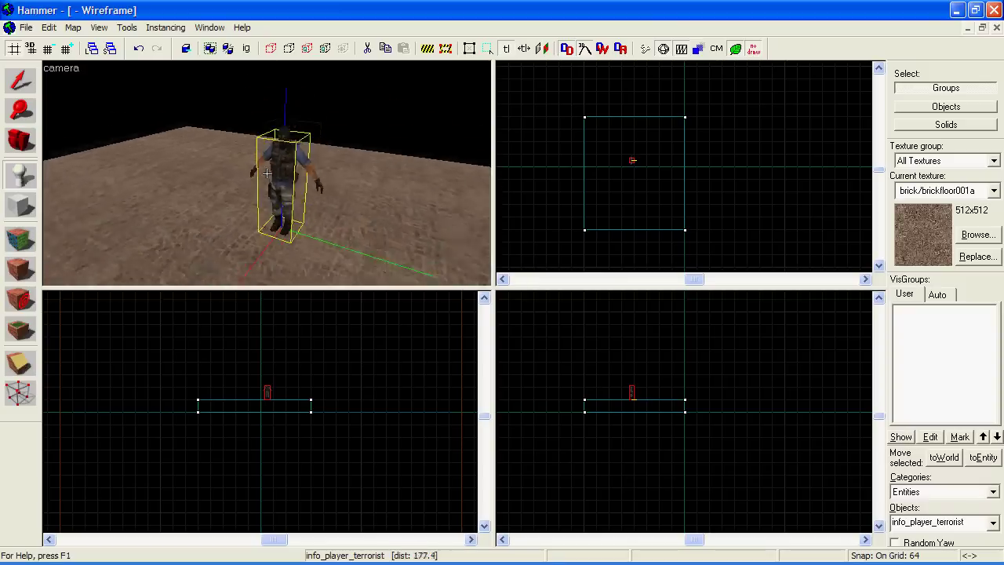
{"action": "scroll", "coordinate": [267, 172], "scroll_direction": "up", "scroll_amount": 2}
{"action": "scroll", "coordinate": [267, 172], "scroll_direction": "up", "scroll_amount": 2}
{"action": "scroll", "coordinate": [268, 177], "scroll_direction": "up", "scroll_amount": 2}
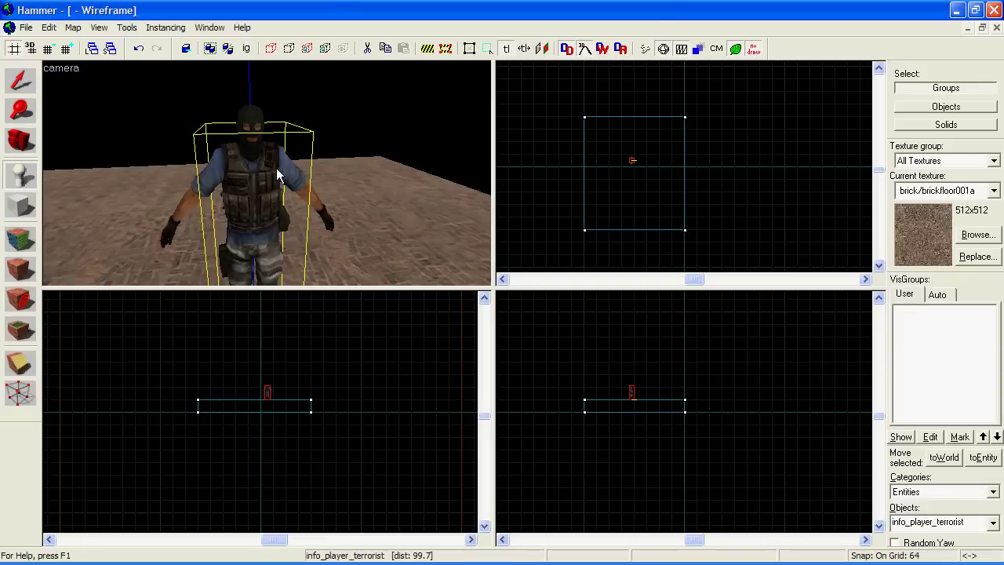
{"action": "key", "text": "ctrl+s"}
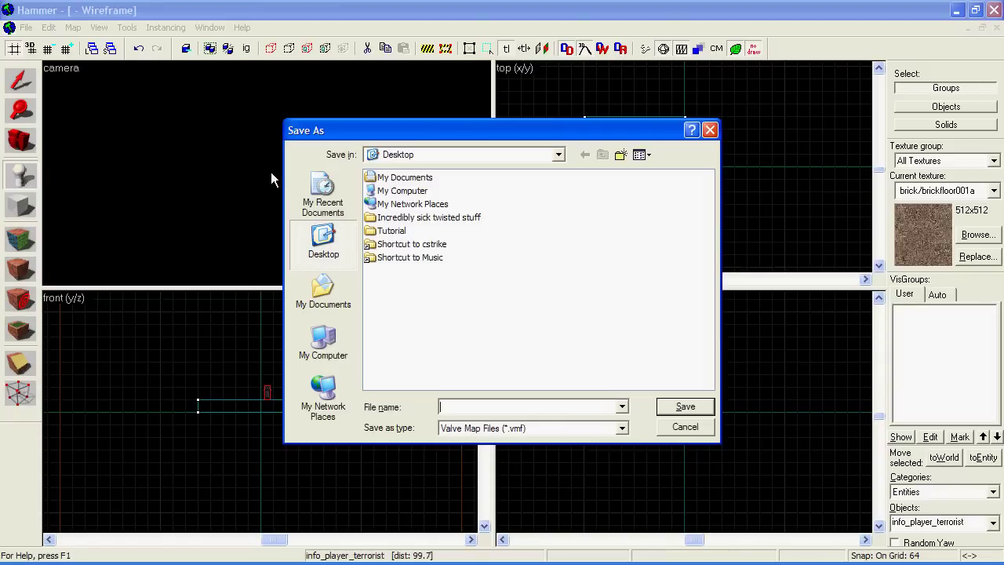
Step: Save the map as first.vmf, then compile and launch it in Counter-Strike: Source
{"action": "type", "text": "irst"}
{"action": "key", "text": "Return"}
{"action": "key", "text": "F9"}
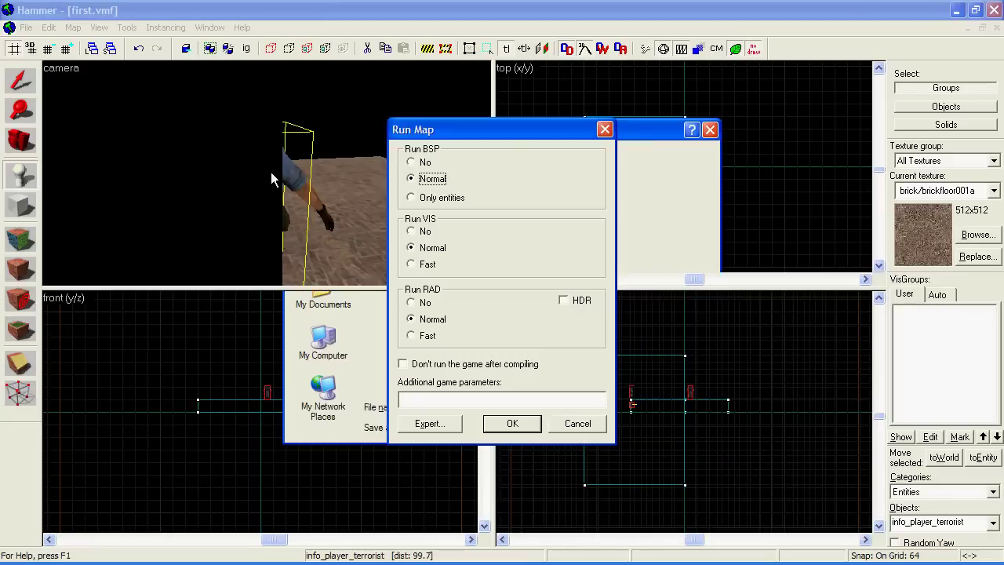
{"action": "left_click", "coordinate": [510, 425]}
{"action": "key", "text": "1"}
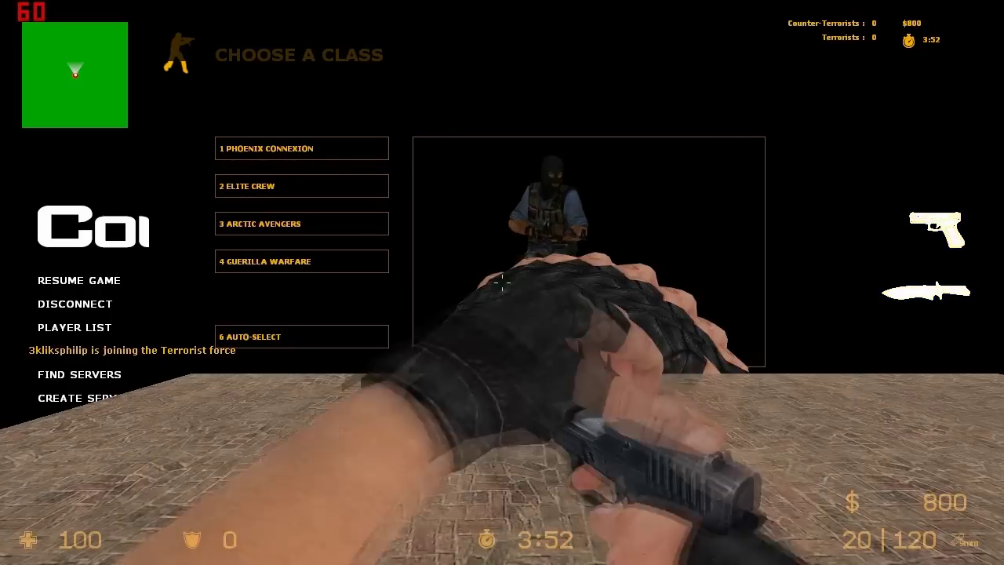
Step: Spawn as a terrorist, spray a decal and walk across the brick floor
{"action": "key", "text": "1"}
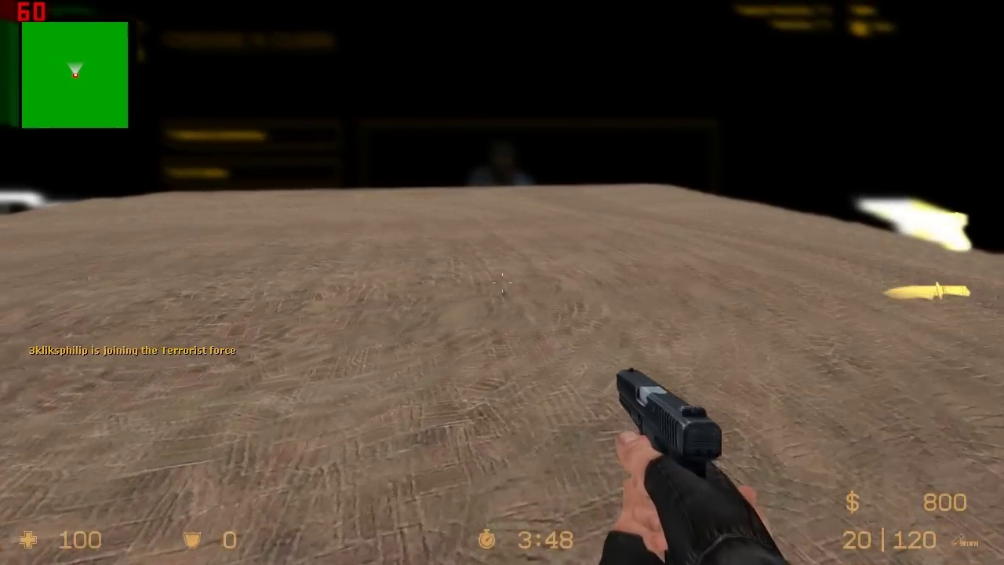
{"action": "key", "text": "t"}
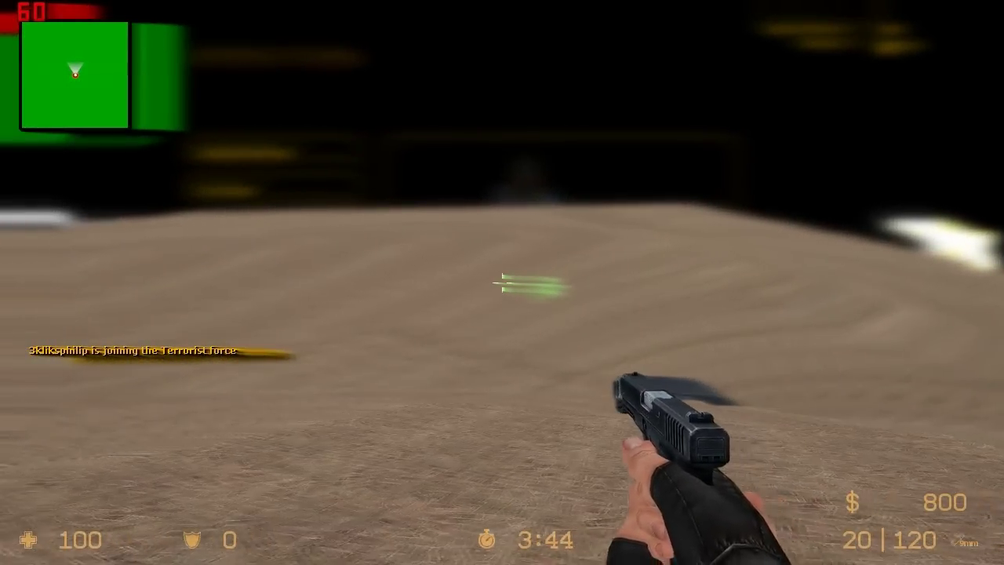
{"action": "key", "text": "w"}
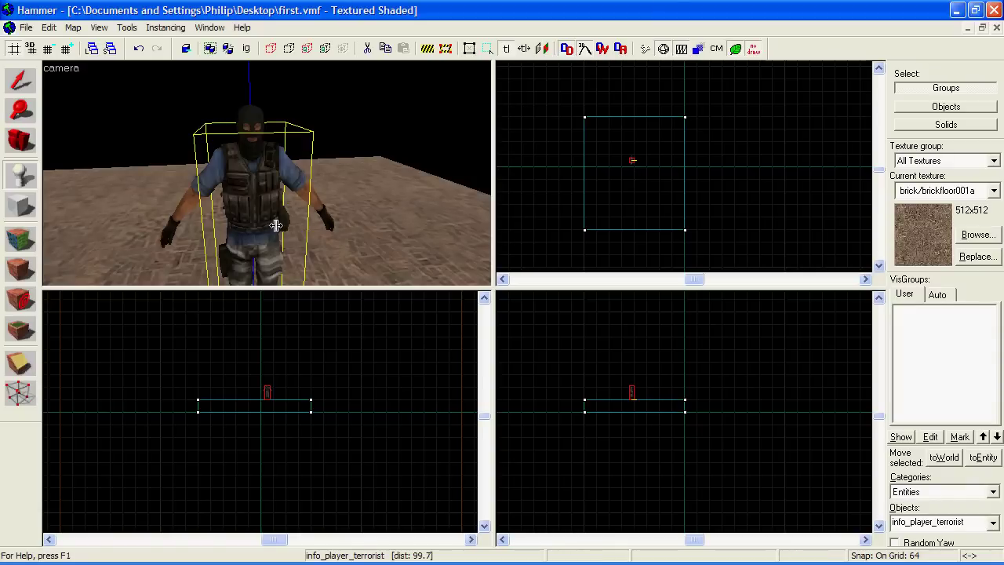
Step: Draw a 2048 × 2048 × 1024 block around the floor and spawn, widening it in the Top view
{"action": "left_click", "coordinate": [22, 208]}
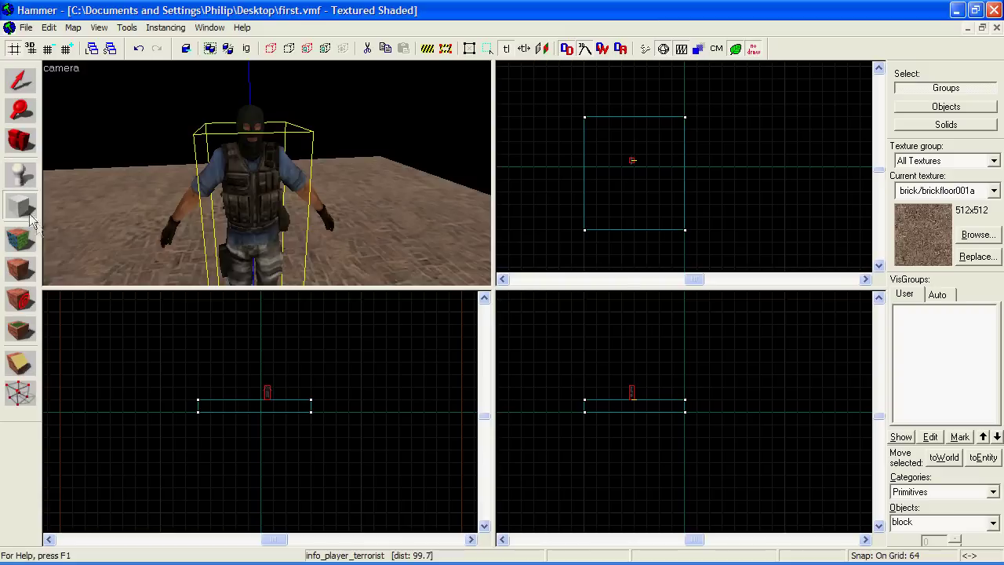
{"action": "left_click_drag", "start_coordinate": [60, 308], "coordinate": [466, 518]}
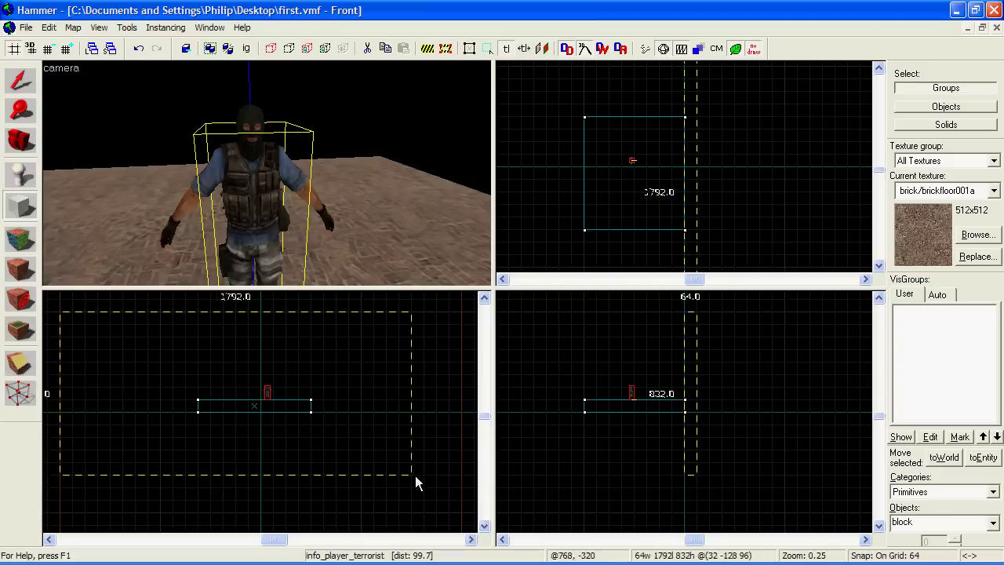
{"action": "scroll", "coordinate": [670, 181], "scroll_direction": "down", "scroll_amount": 3}
{"action": "scroll", "coordinate": [671, 176], "scroll_direction": "down", "scroll_amount": 2}
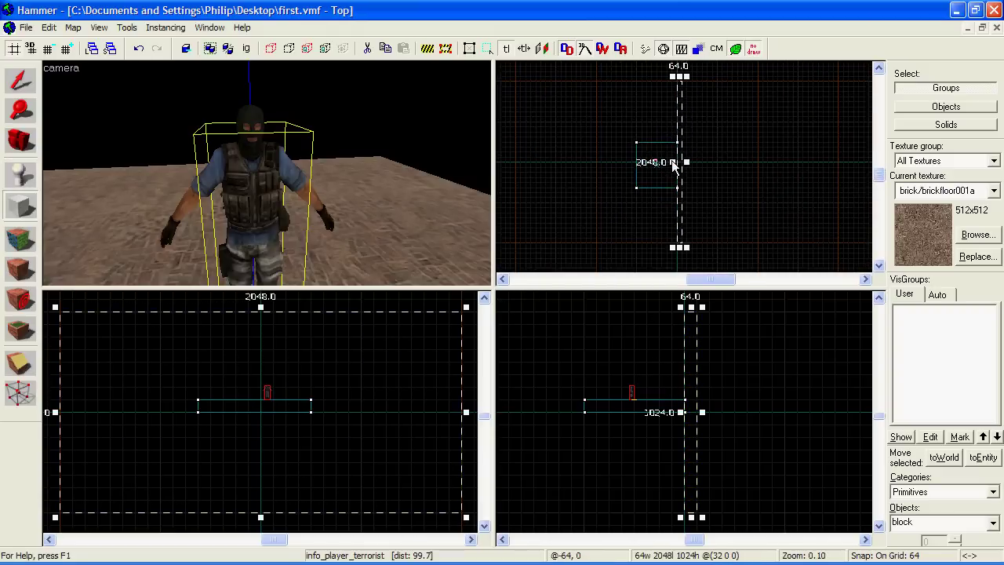
{"action": "left_click_drag", "start_coordinate": [676, 161], "coordinate": [759, 163]}
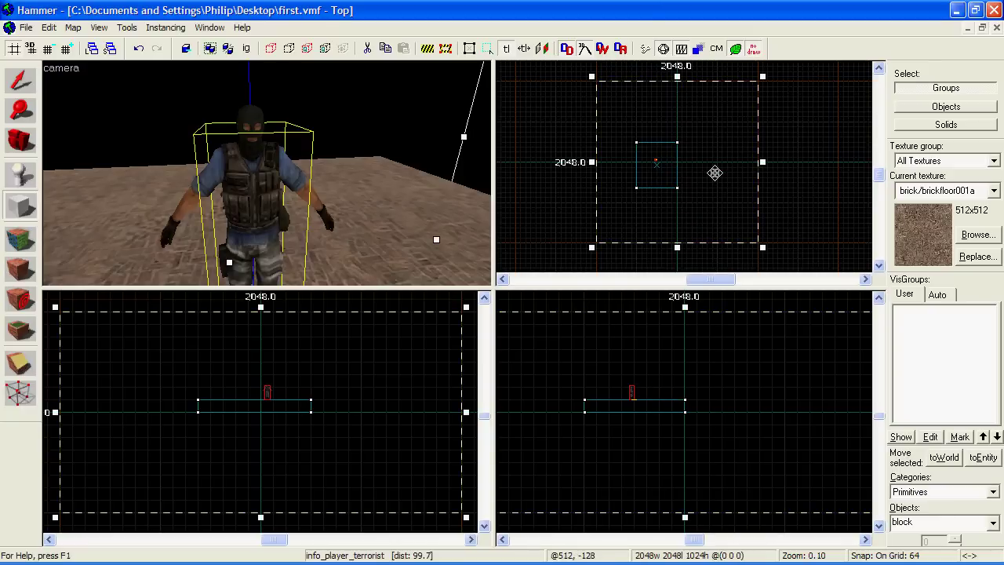
{"action": "key", "text": "Return"}
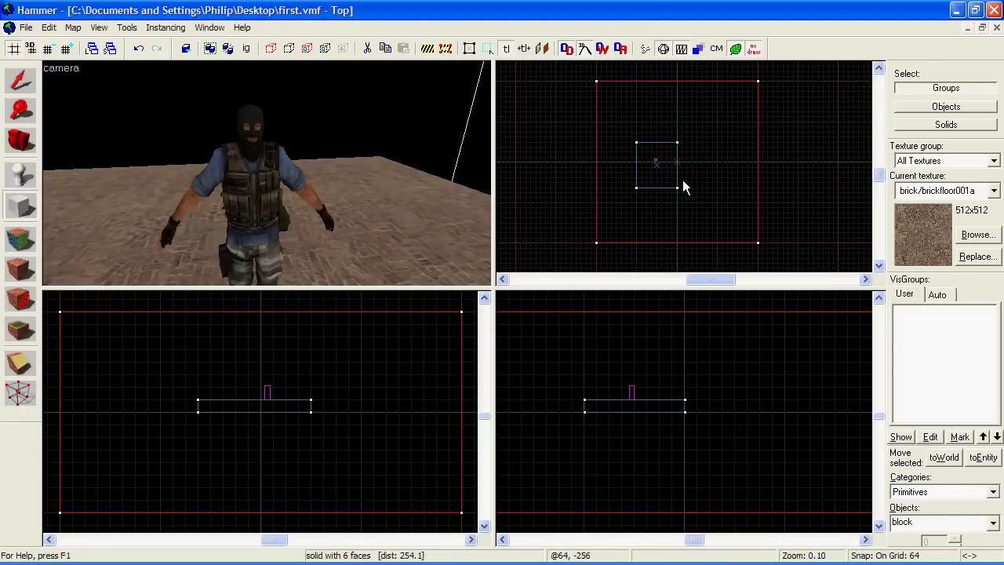
{"action": "scroll", "coordinate": [674, 321], "scroll_direction": "down", "scroll_amount": 5}
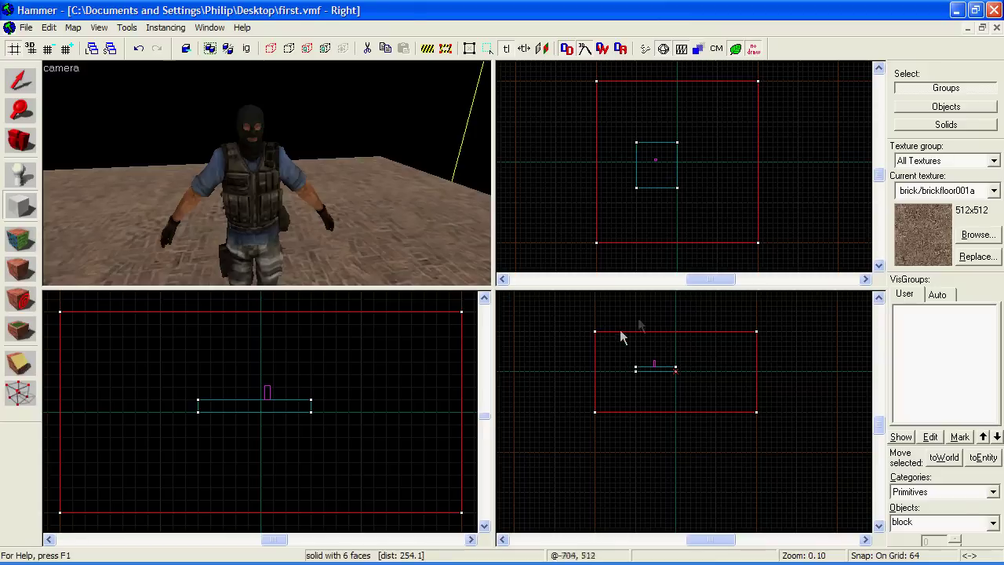
Step: Hollow the large block with -32 wall thickness so the walls extend outward
{"action": "left_click", "coordinate": [128, 28]}
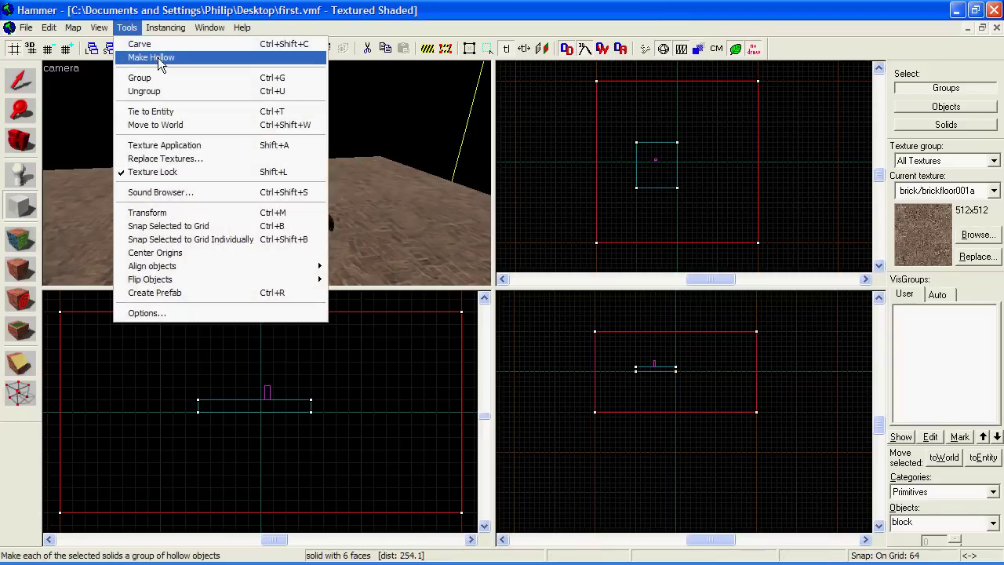
{"action": "left_click", "coordinate": [157, 57]}
{"action": "type", "text": "-32"}
{"action": "key", "text": "Return"}
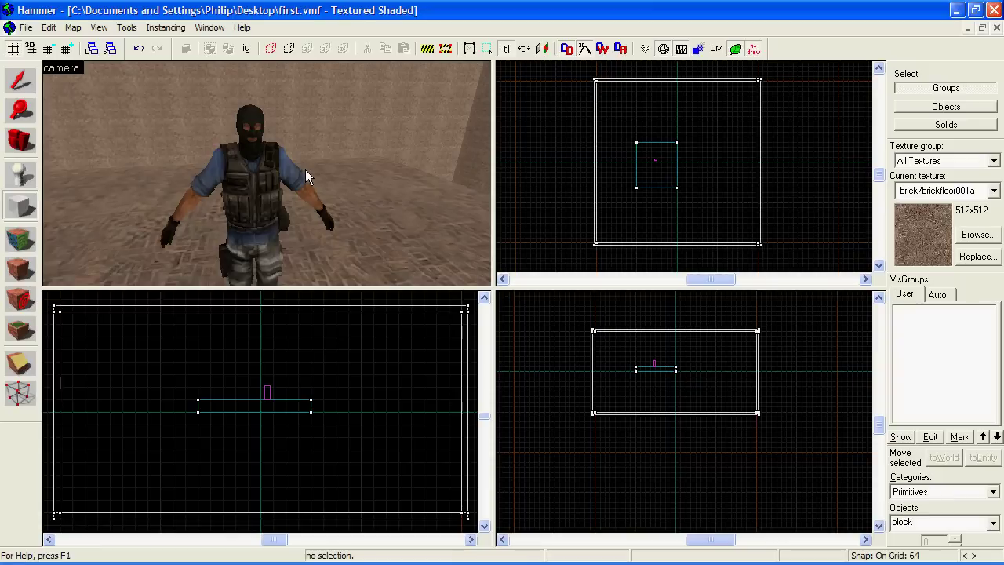
Step: Recompile the map and launch it again in Counter-Strike: Source
{"action": "key", "text": "F9"}
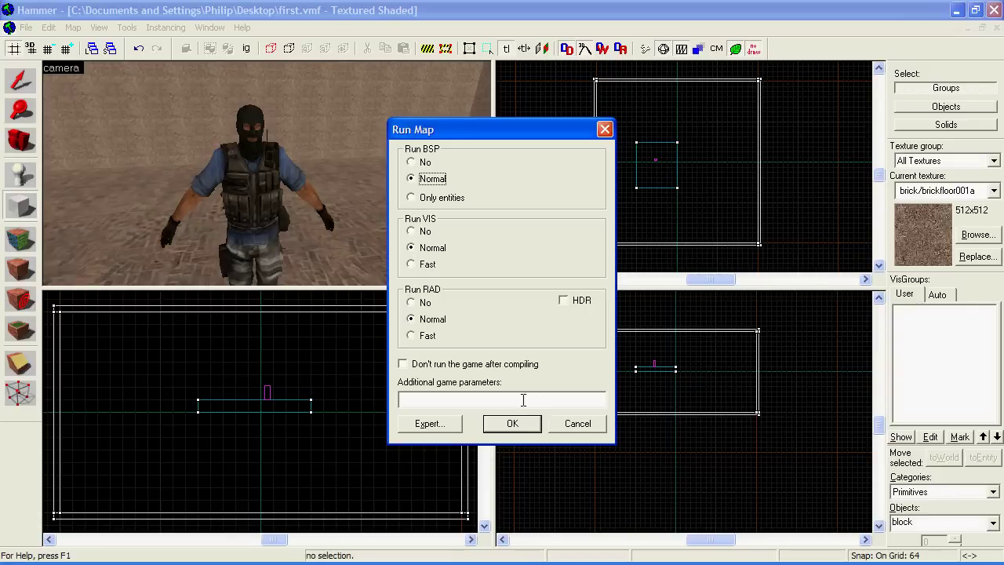
{"action": "left_click", "coordinate": [511, 424]}
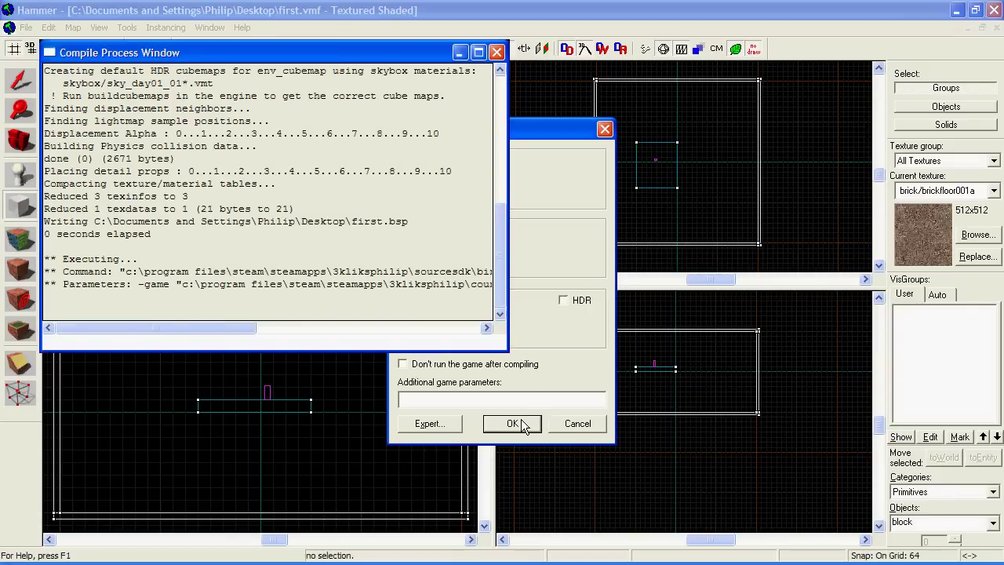
{"action": "key", "text": "Return"}
Step: Join as a Terrorist with character 6 and walk across the enclosed room
{"action": "key", "text": "1"}
{"action": "key", "text": "6"}
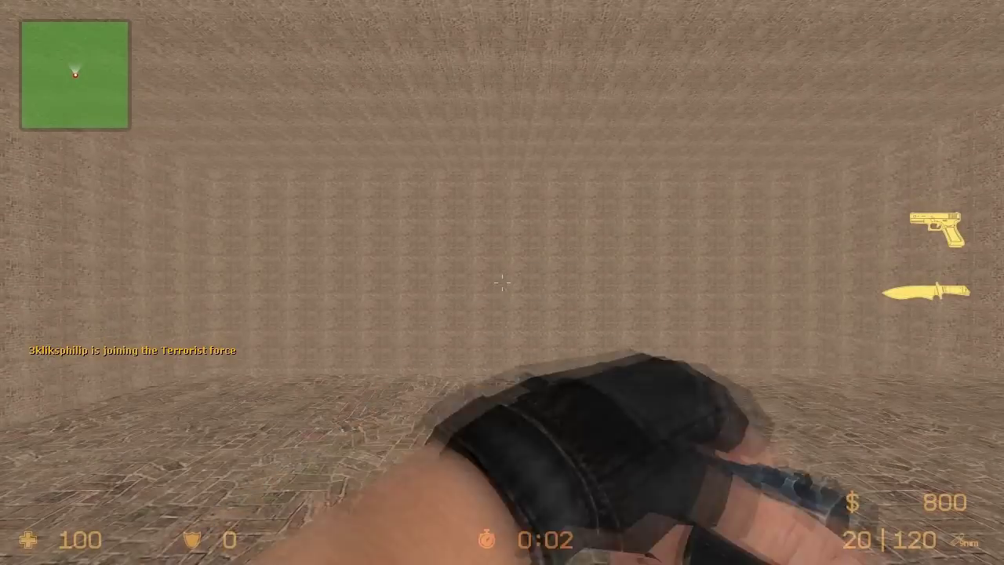
{"action": "key", "text": "w"}
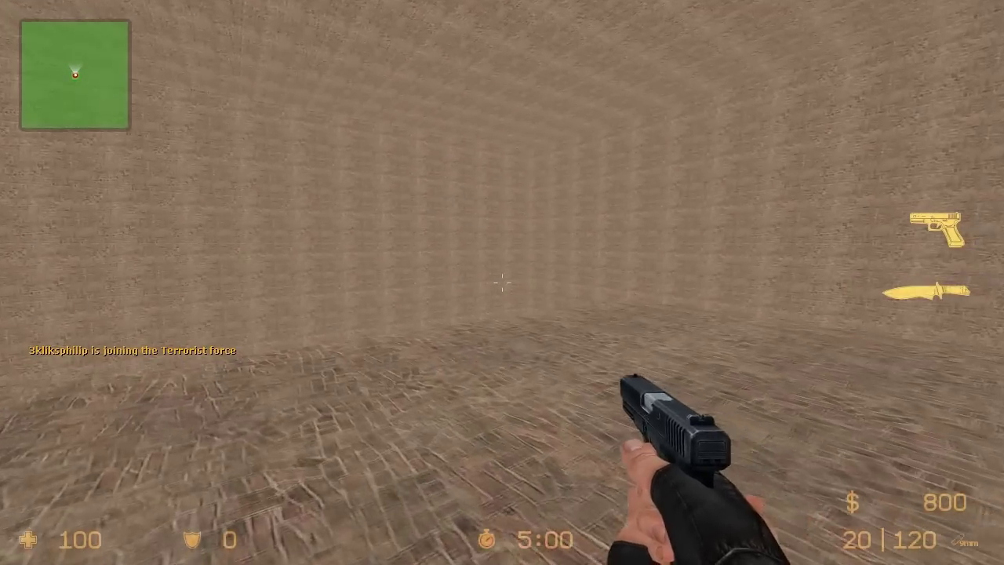
{"action": "key", "text": "w"}
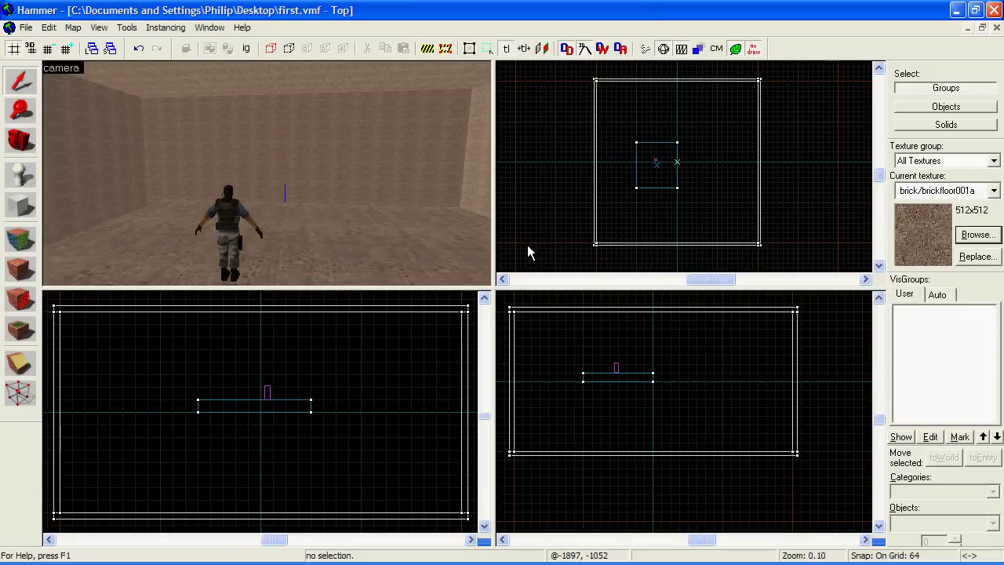
Step: Draw a long low block and a small block beside it inside the room
{"action": "left_click", "coordinate": [27, 209]}
{"action": "left_click_drag", "start_coordinate": [676, 124], "coordinate": [715, 135]}
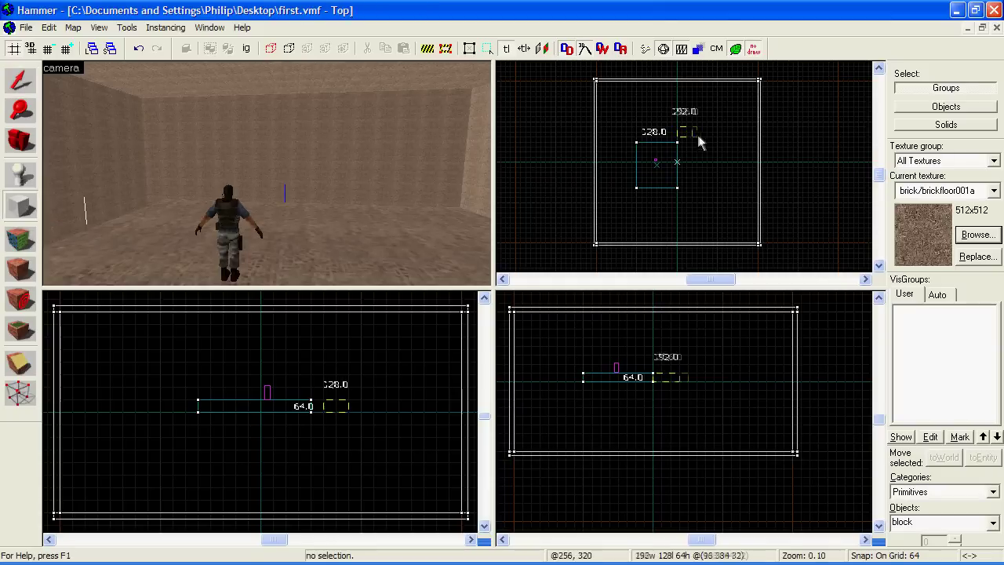
{"action": "key", "text": "Return"}
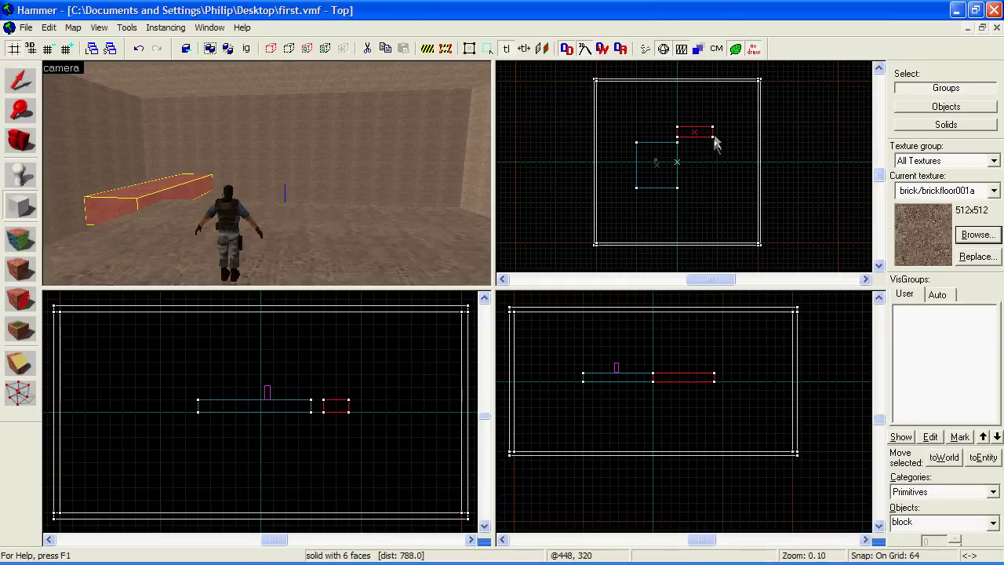
{"action": "left_click_drag", "start_coordinate": [713, 156], "coordinate": [727, 168]}
{"action": "key", "text": "Return"}
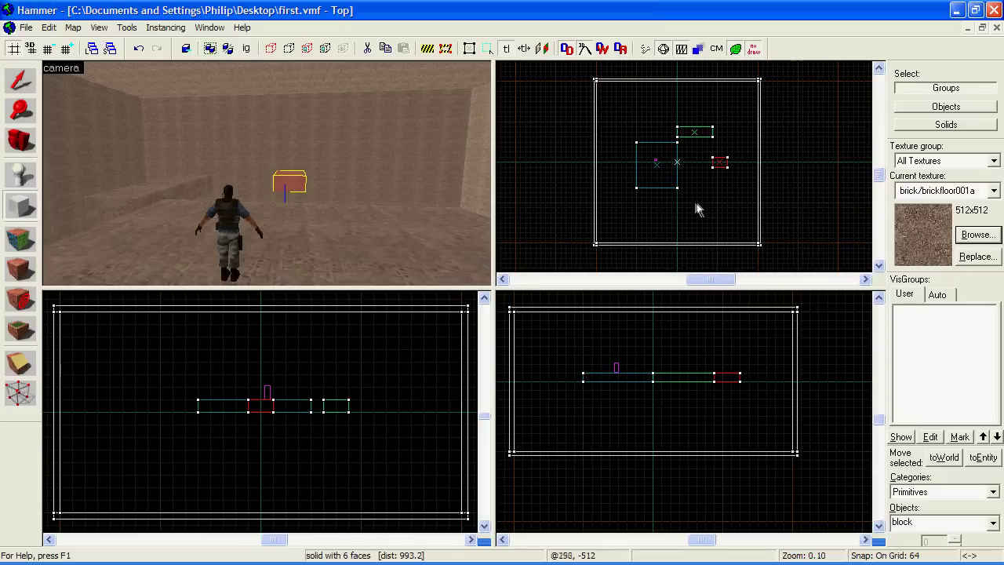
Step: Add a 64 × 64 × 256 pillar standing on the room floor
{"action": "left_click_drag", "start_coordinate": [699, 202], "coordinate": [705, 209]}
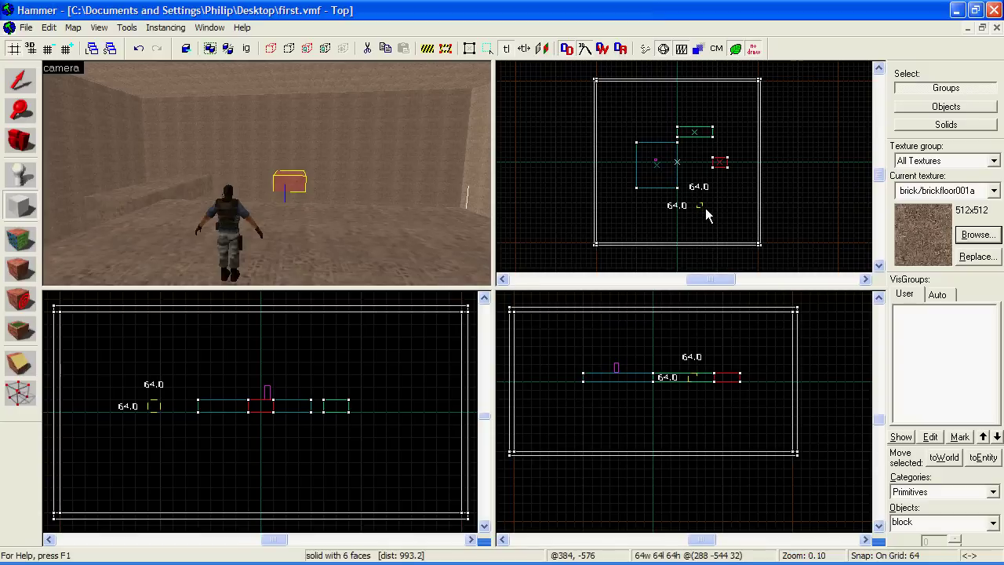
{"action": "mouse_move", "coordinate": [692, 366]}
{"action": "left_mouse_down"}
{"action": "mouse_move", "coordinate": [693, 335]}
{"action": "mouse_move", "coordinate": [629, 345]}
{"action": "mouse_move", "coordinate": [742, 349]}
{"action": "left_mouse_up"}
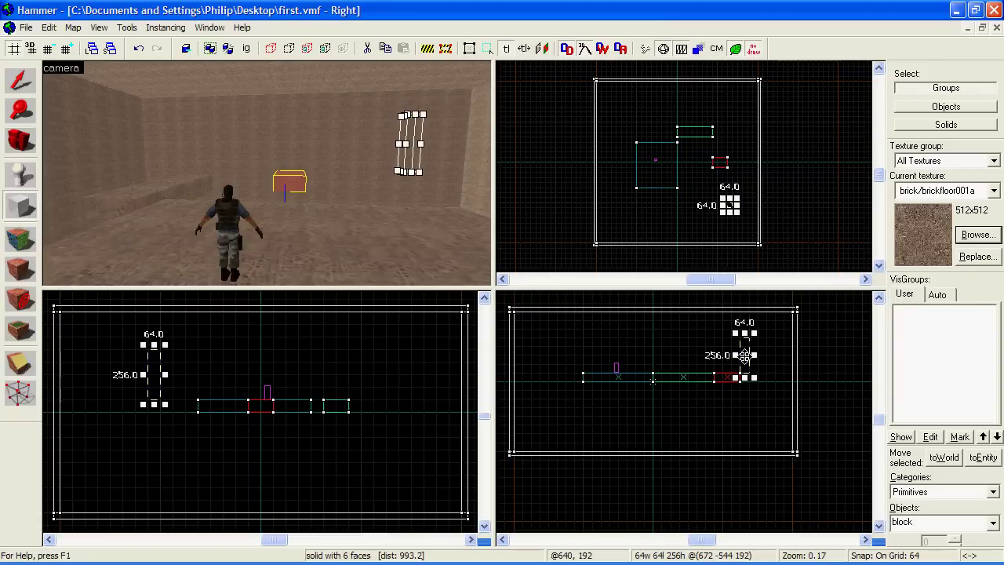
{"action": "key", "text": "Return"}
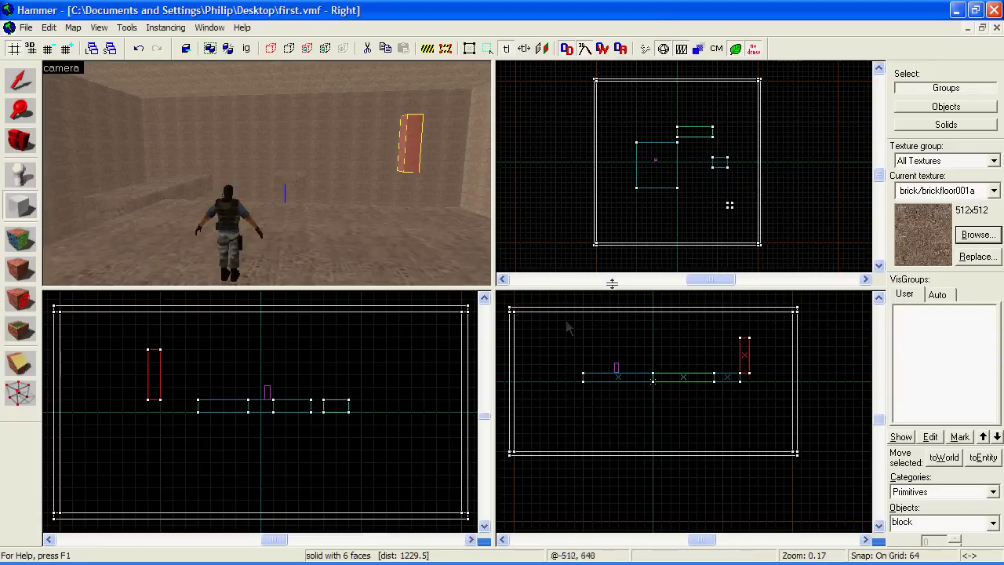
{"action": "left_click", "coordinate": [32, 88]}
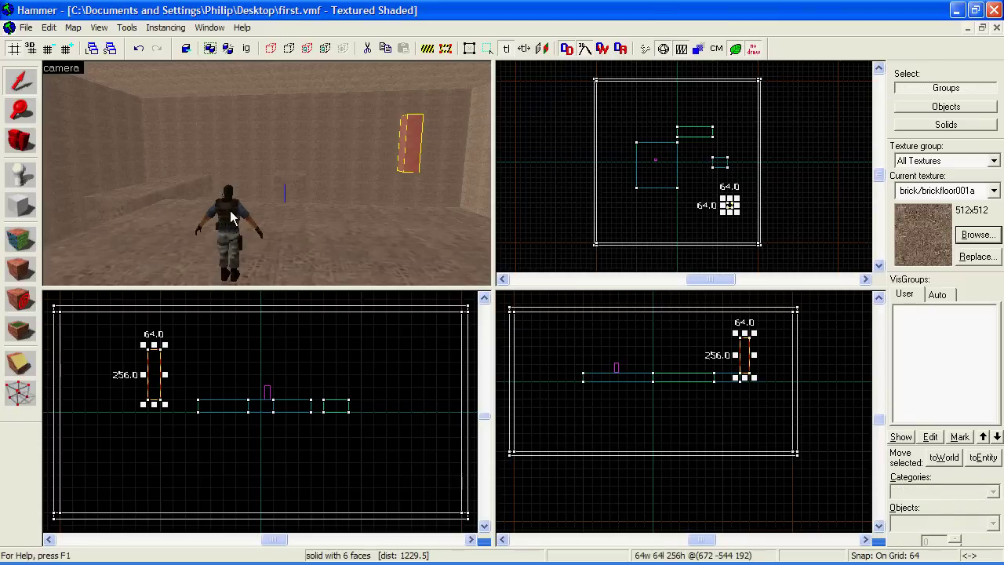
Step: Select the tall pillar, stretch it to 128 units, then delete it
{"action": "left_click", "coordinate": [229, 224]}
{"action": "left_click", "coordinate": [376, 224]}
{"action": "left_click", "coordinate": [408, 145]}
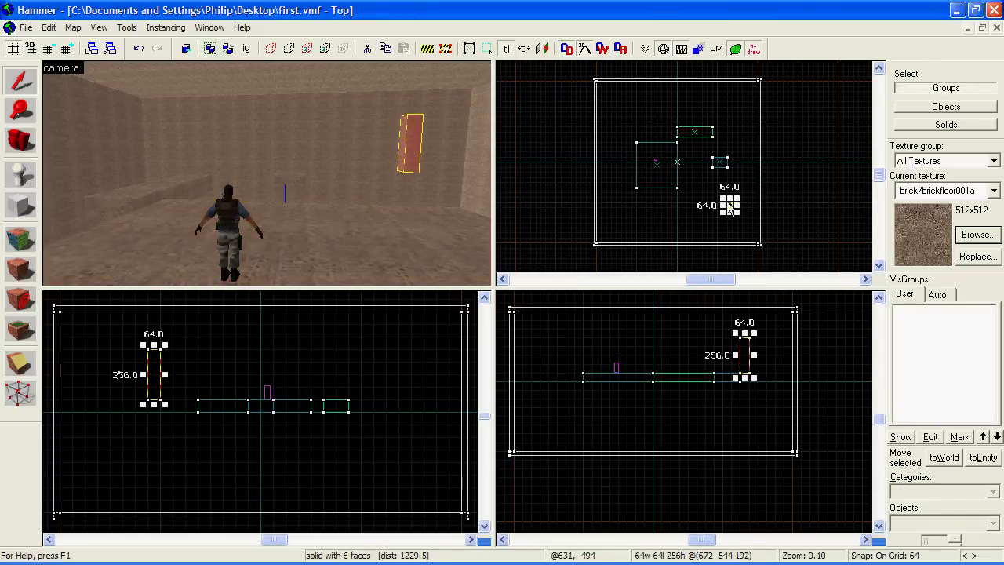
{"action": "left_click_drag", "start_coordinate": [720, 162], "coordinate": [720, 192]}
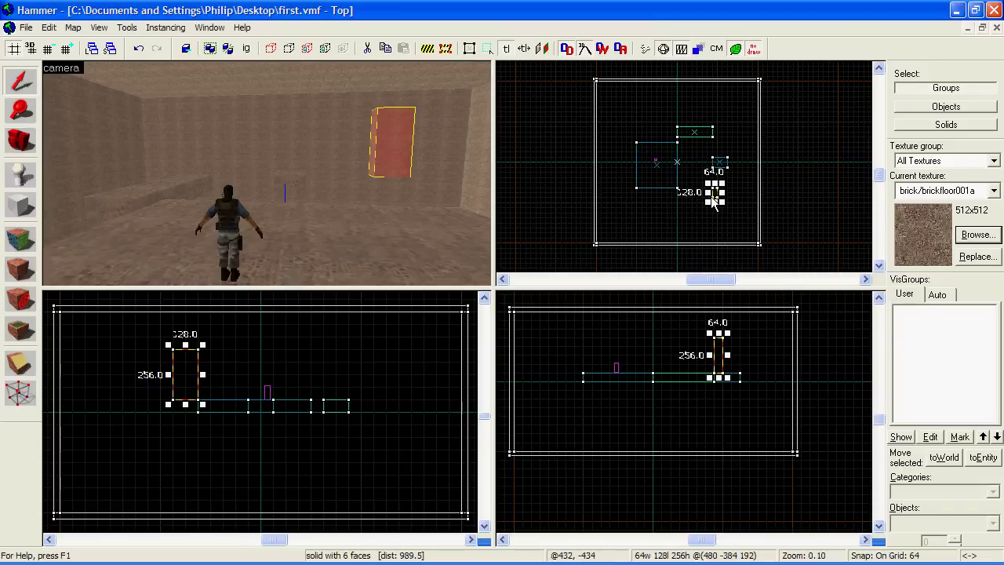
{"action": "key", "text": "Delete"}
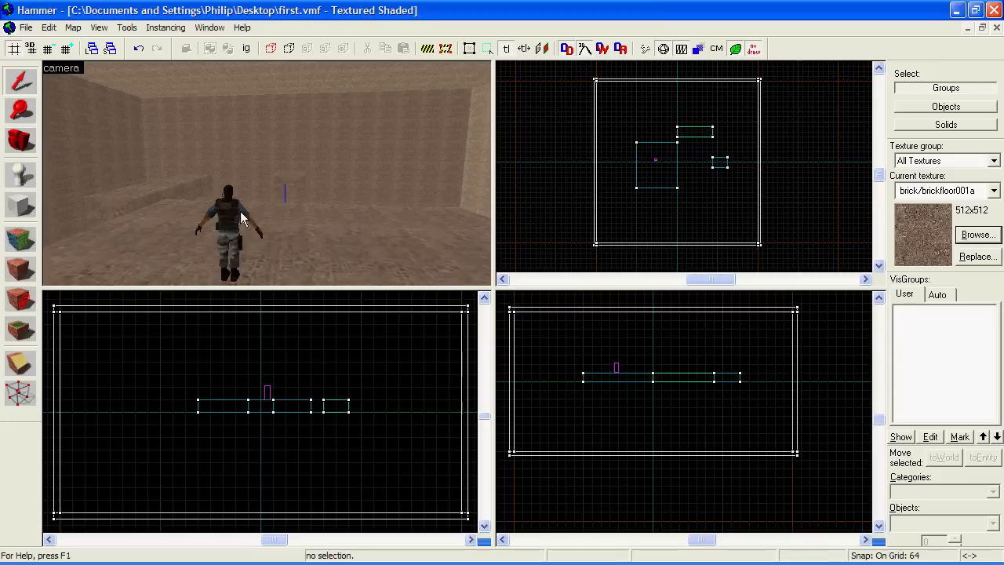
Step: With the Block tool active, choose de_cbble/grassdirt_blend from a 'grass'-filtered texture browse
{"action": "left_click", "coordinate": [21, 208]}
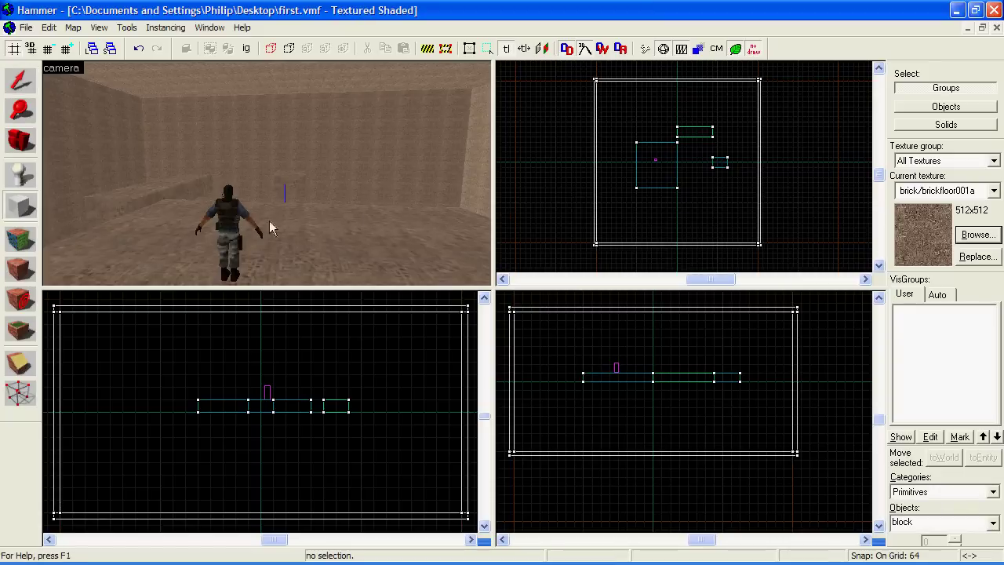
{"action": "left_click", "coordinate": [977, 237]}
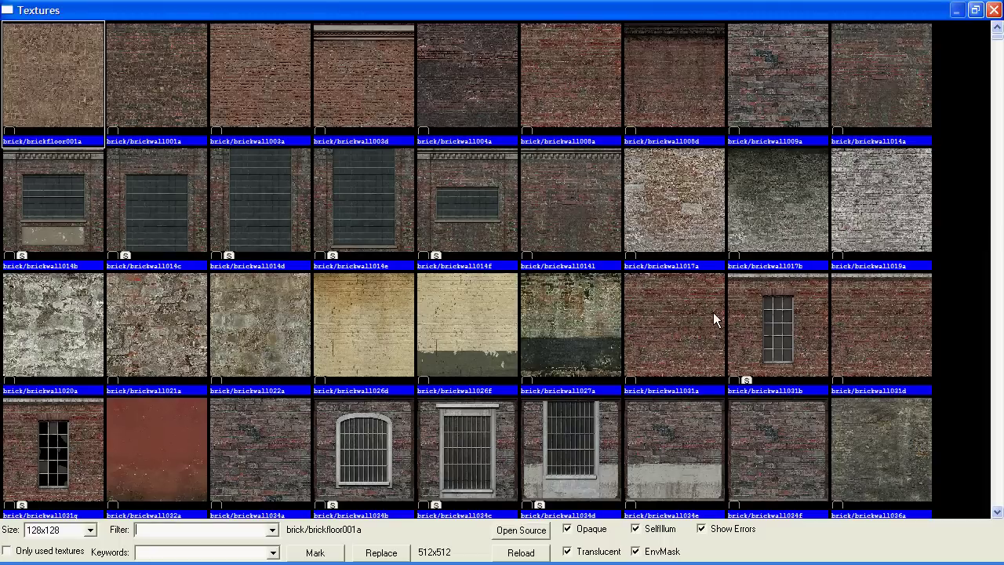
{"action": "type", "text": "grass"}
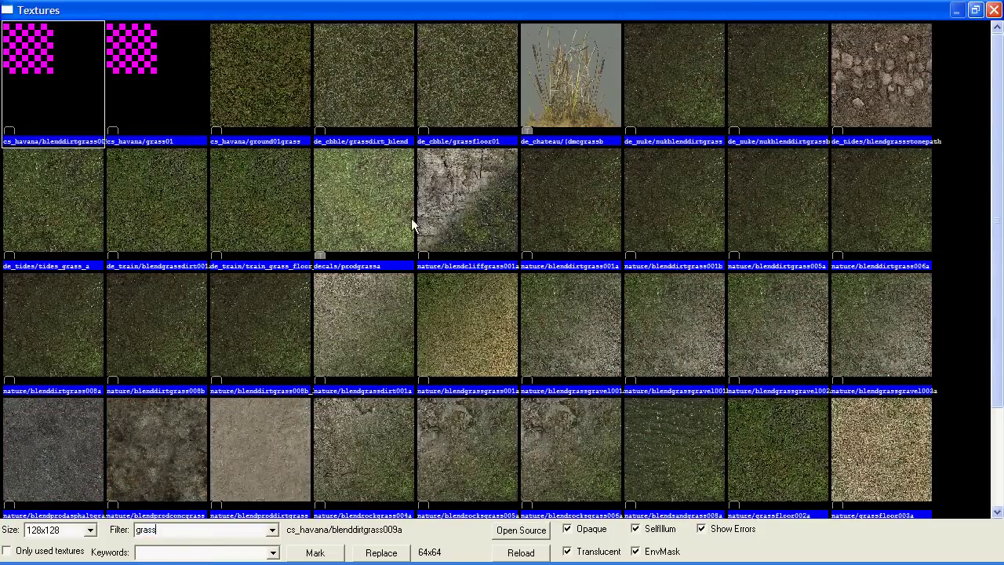
{"action": "double_click", "coordinate": [349, 95]}
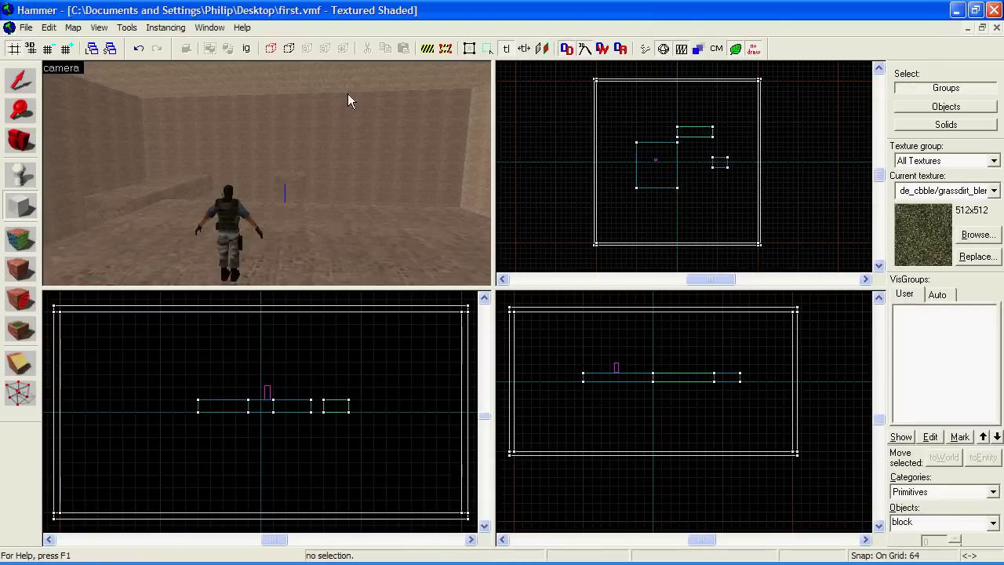
Step: Create a 640×192×256 grass block beside the others, then select the floor block
{"action": "mouse_move", "coordinate": [676, 161]}
{"action": "left_mouse_down"}
{"action": "mouse_move", "coordinate": [719, 191]}
{"action": "mouse_move", "coordinate": [740, 188]}
{"action": "left_mouse_up"}
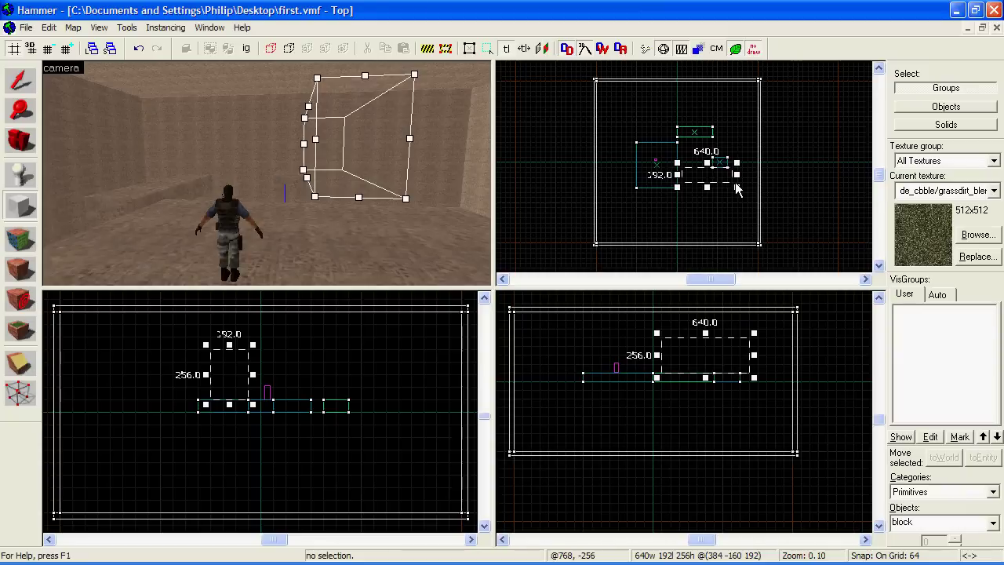
{"action": "key", "text": "Return"}
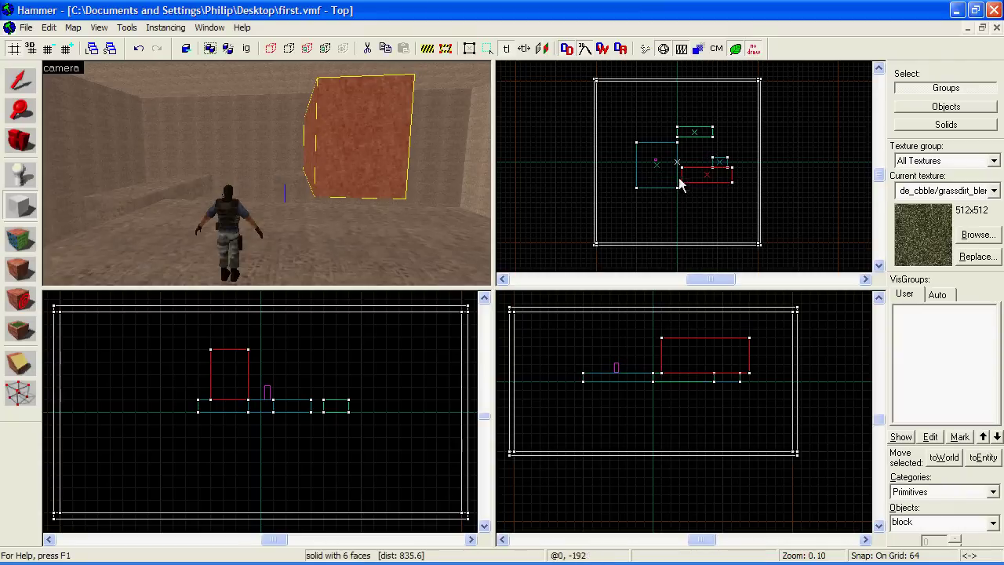
{"action": "left_click", "coordinate": [20, 79]}
{"action": "left_click", "coordinate": [514, 213]}
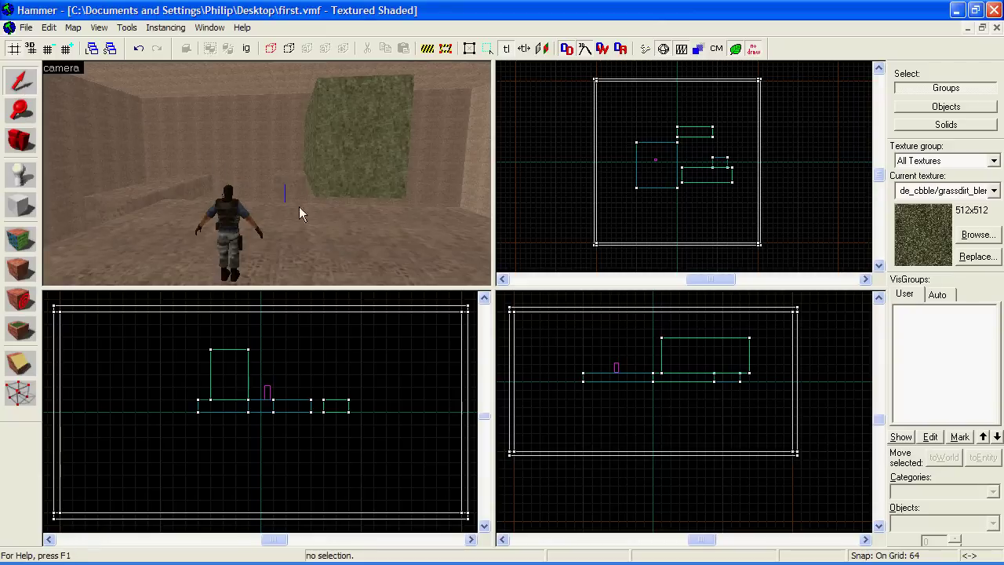
{"action": "left_click", "coordinate": [311, 231]}
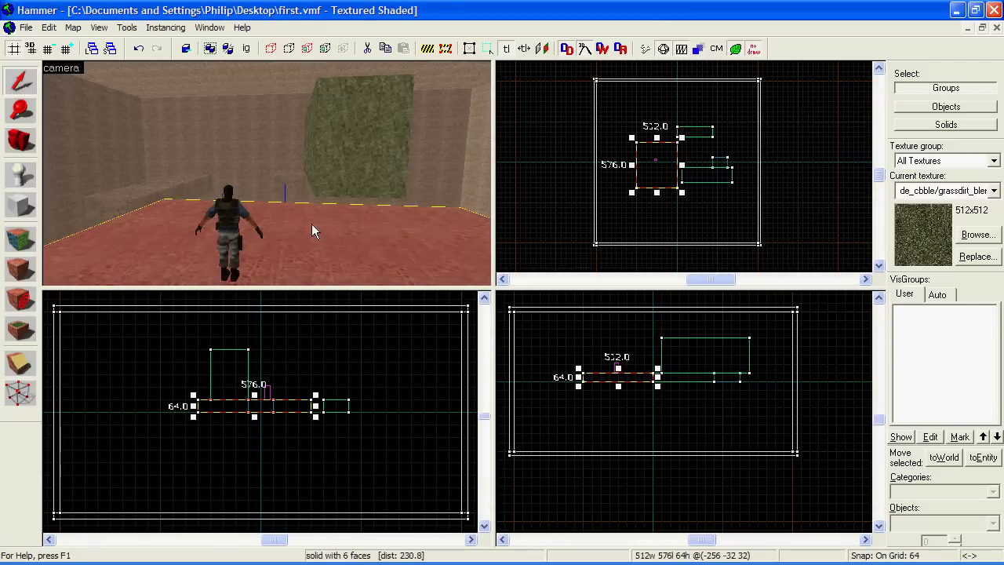
Step: Apply the grass-dirt texture to the floor and long low block, then select the wall group
{"action": "left_click", "coordinate": [21, 276]}
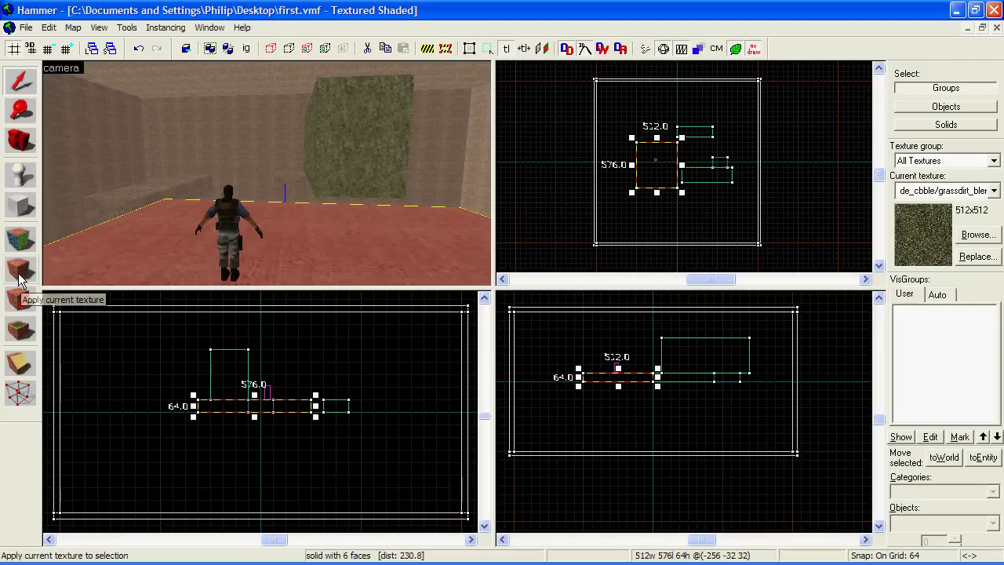
{"action": "left_click", "coordinate": [124, 198]}
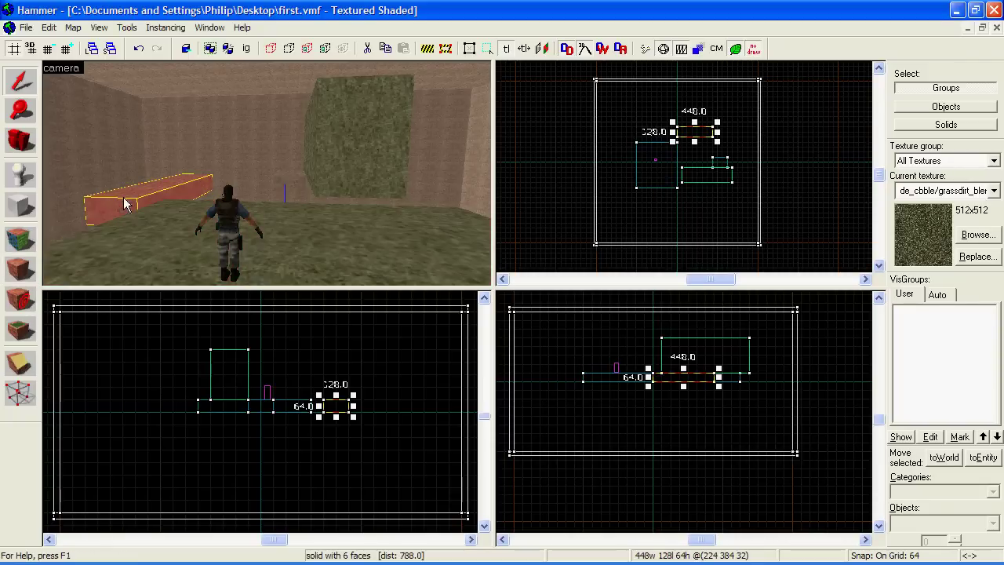
{"action": "left_click", "coordinate": [261, 128]}
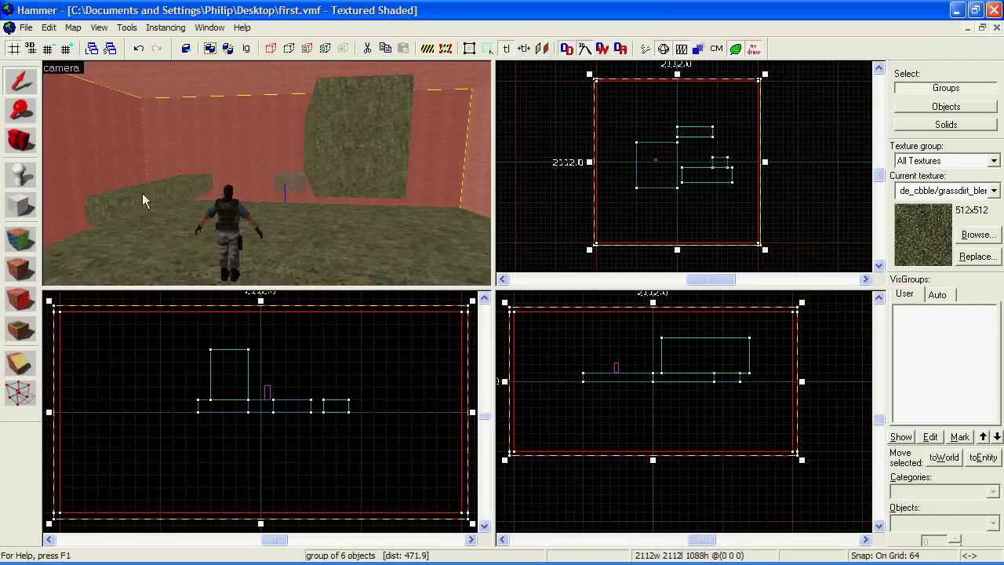
Step: In face-edit mode, select the floor and grass block faces
{"action": "left_click", "coordinate": [21, 239]}
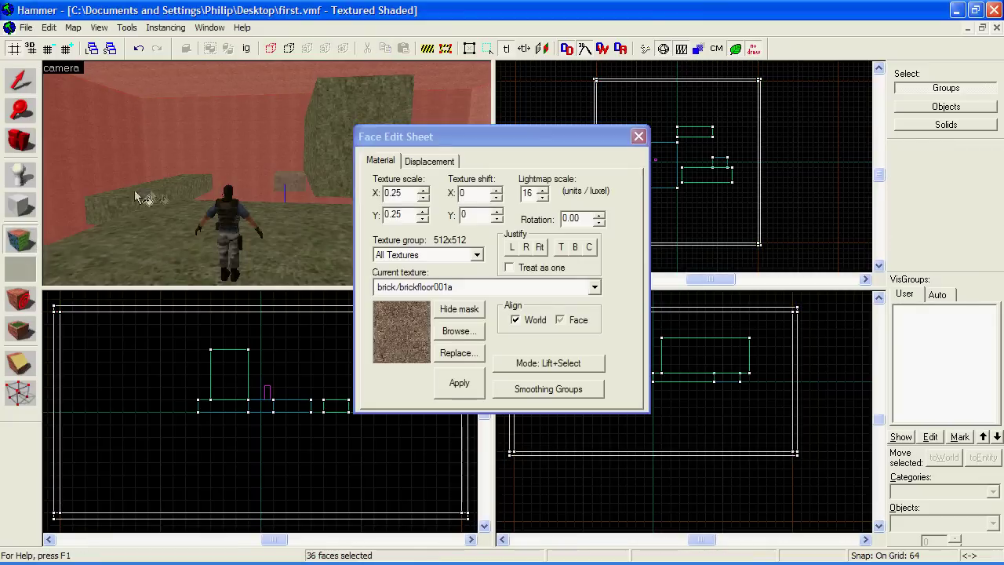
{"action": "left_click", "coordinate": [163, 195]}
{"action": "left_click", "coordinate": [118, 208], "text": "ctrl"}
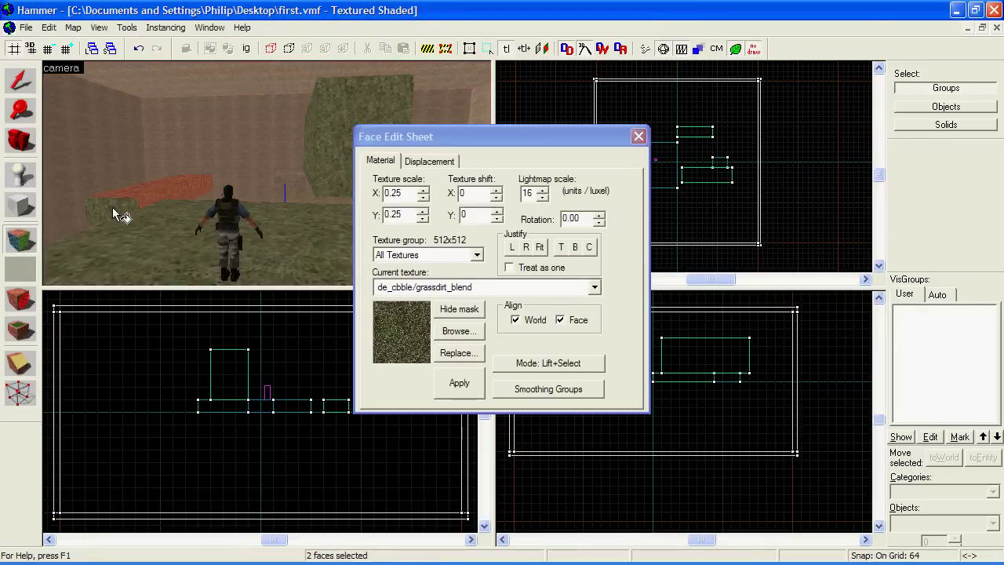
{"action": "left_click", "coordinate": [137, 247], "text": "ctrl"}
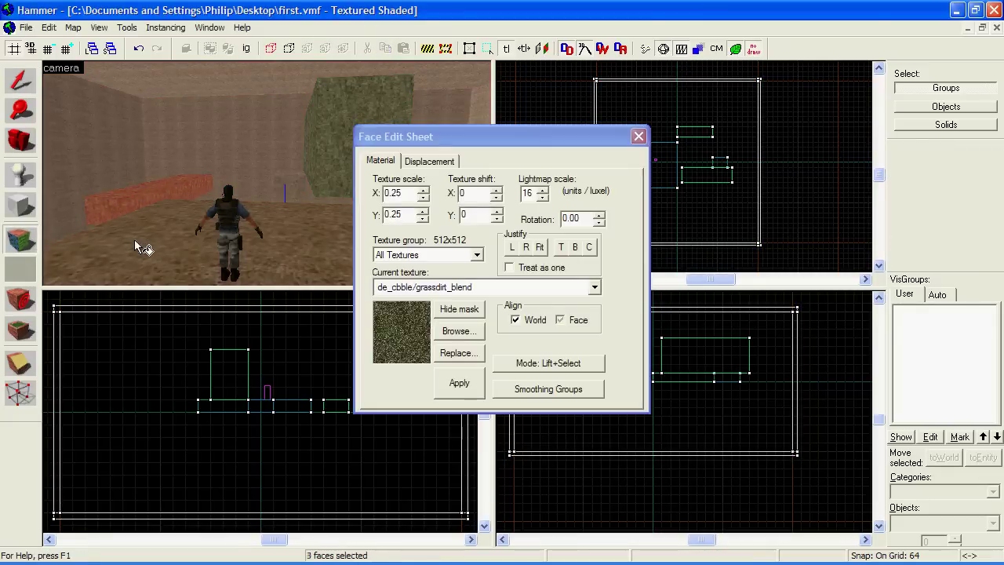
{"action": "left_click", "coordinate": [318, 157], "text": "ctrl"}
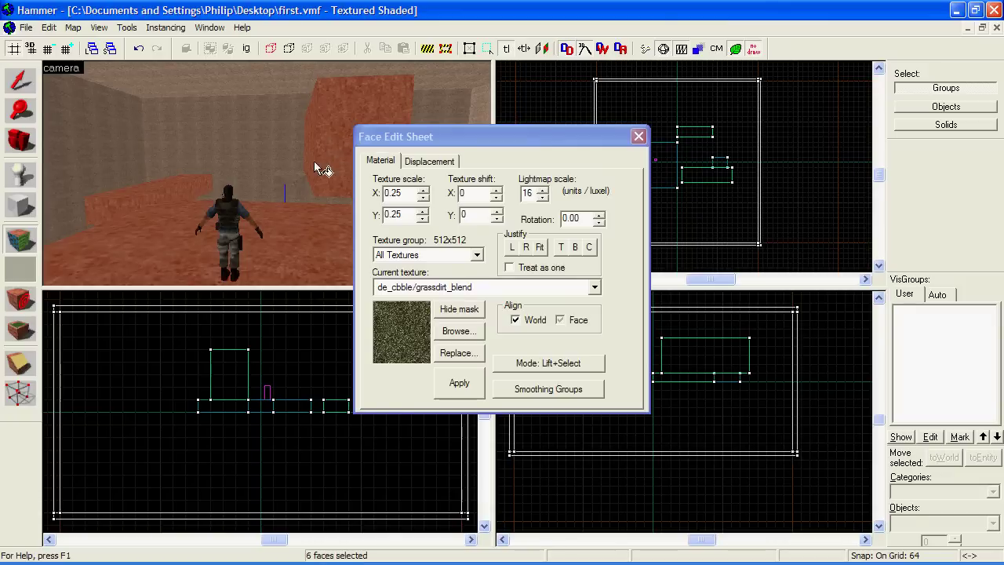
Step: Apply nature/blendgrassdirt001a to the selected faces and leave face editing
{"action": "left_click", "coordinate": [458, 331]}
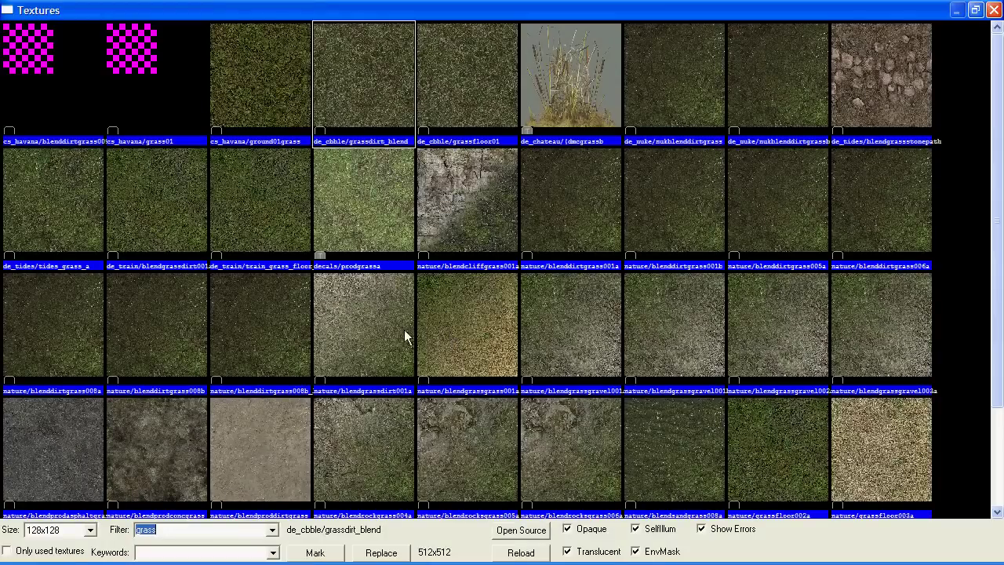
{"action": "double_click", "coordinate": [379, 329]}
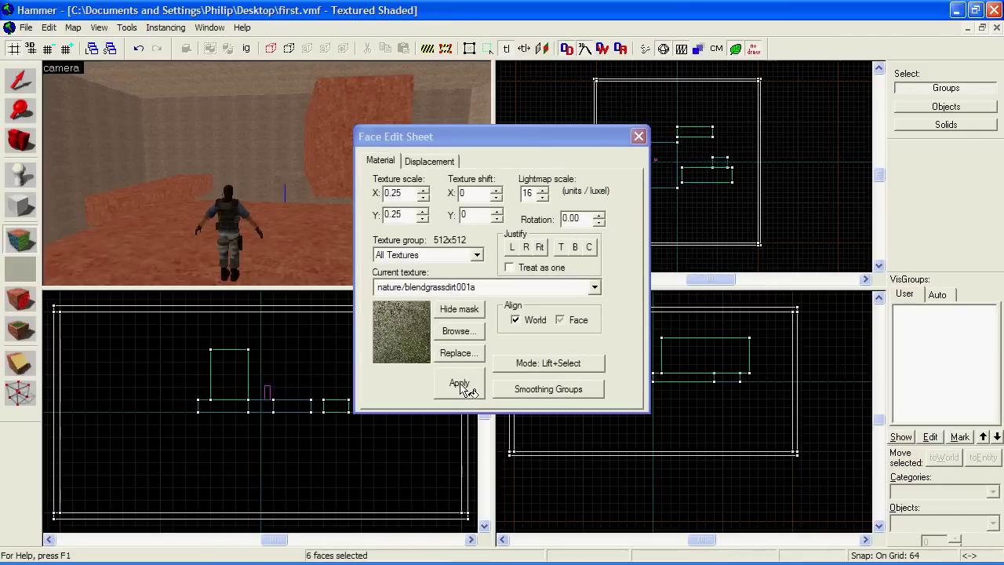
{"action": "left_click", "coordinate": [460, 383]}
{"action": "key", "text": "shift+s"}
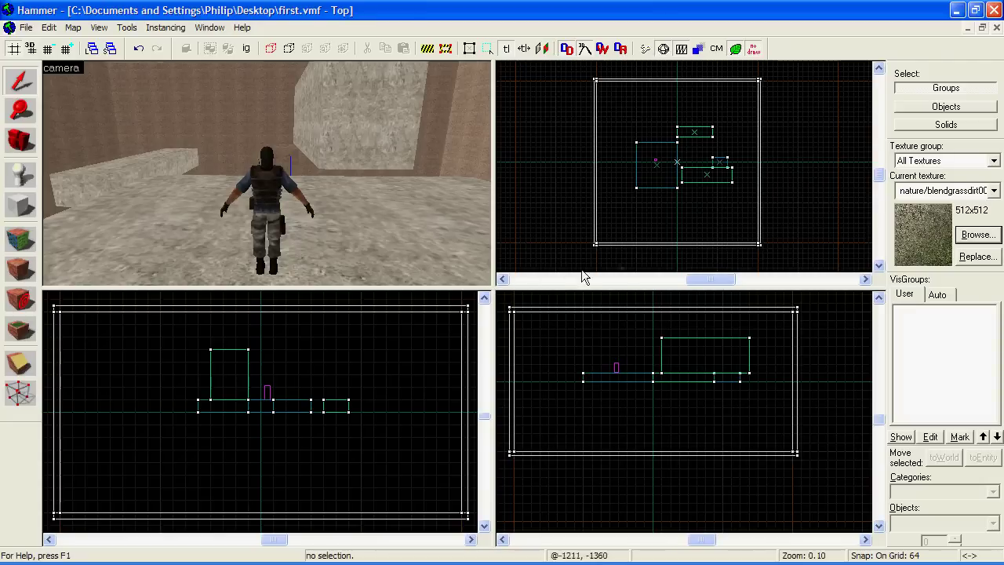
{"action": "left_click", "coordinate": [975, 235]}
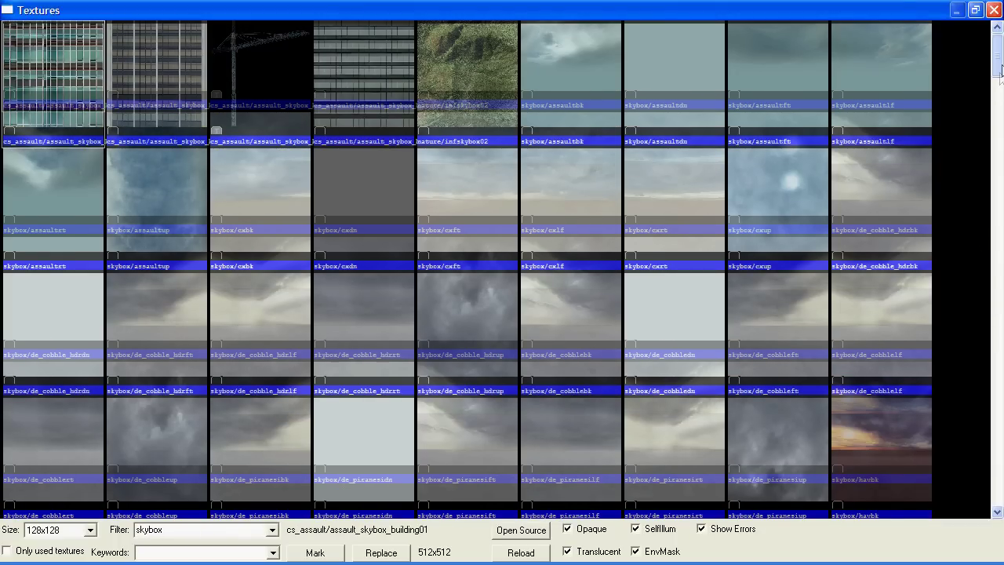
Step: Scroll the skybox-filtered texture list and make tools/toolsskybox current
{"action": "left_click_drag", "start_coordinate": [998, 69], "coordinate": [997, 506]}
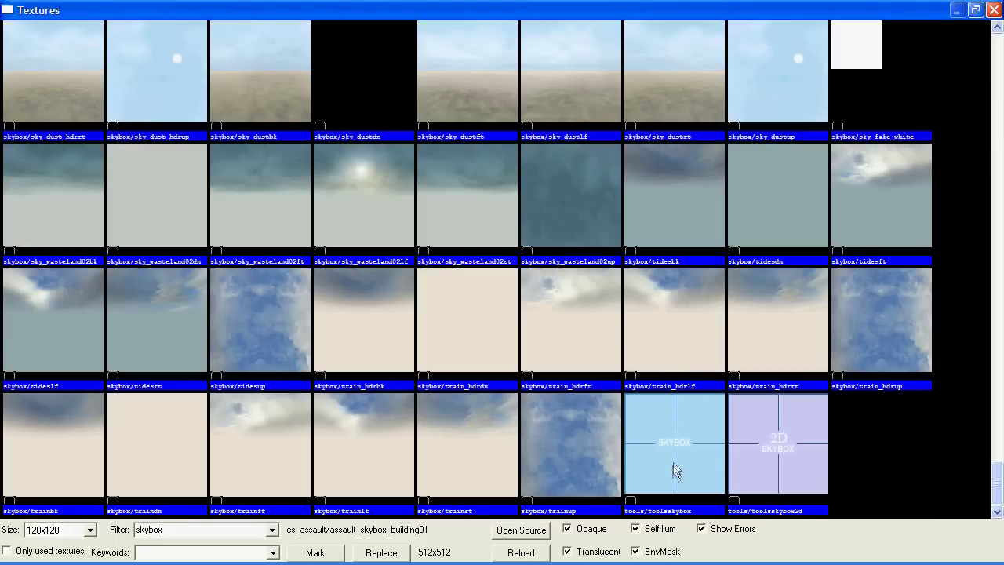
{"action": "left_click", "coordinate": [666, 465]}
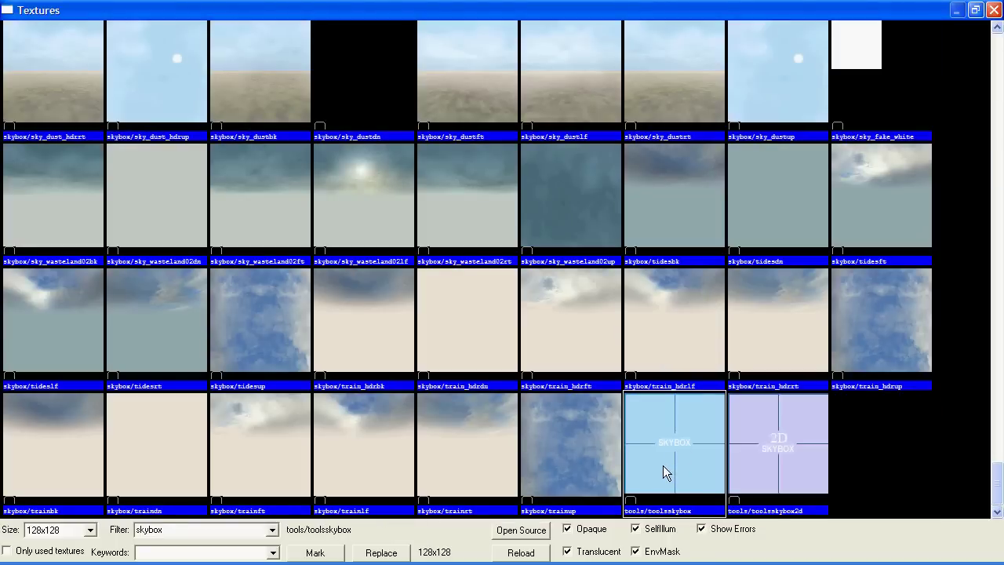
{"action": "double_click", "coordinate": [663, 465]}
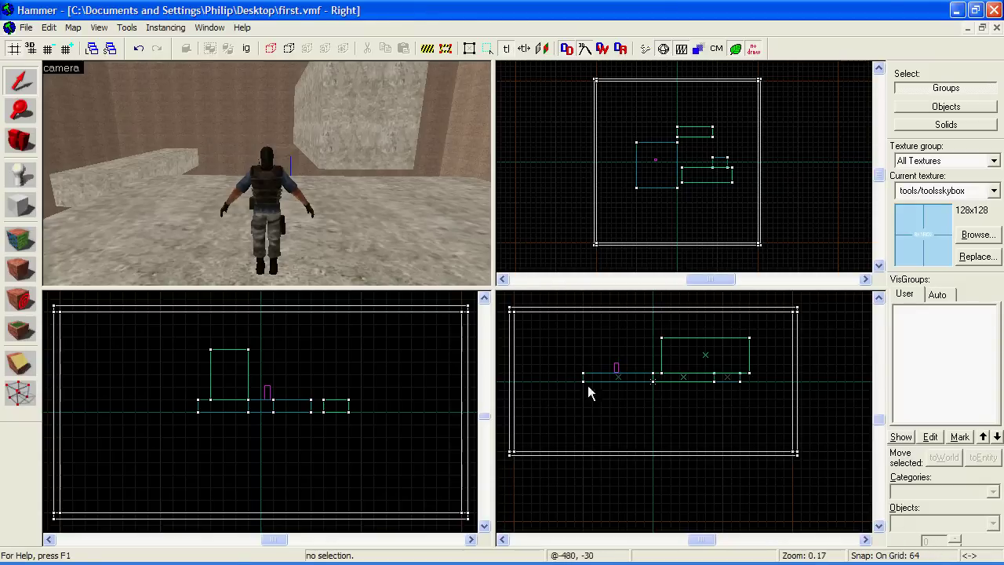
Step: Paint the six-wall room group with toolsskybox, deselect, and fly the 3D camera forward
{"action": "left_click", "coordinate": [238, 106]}
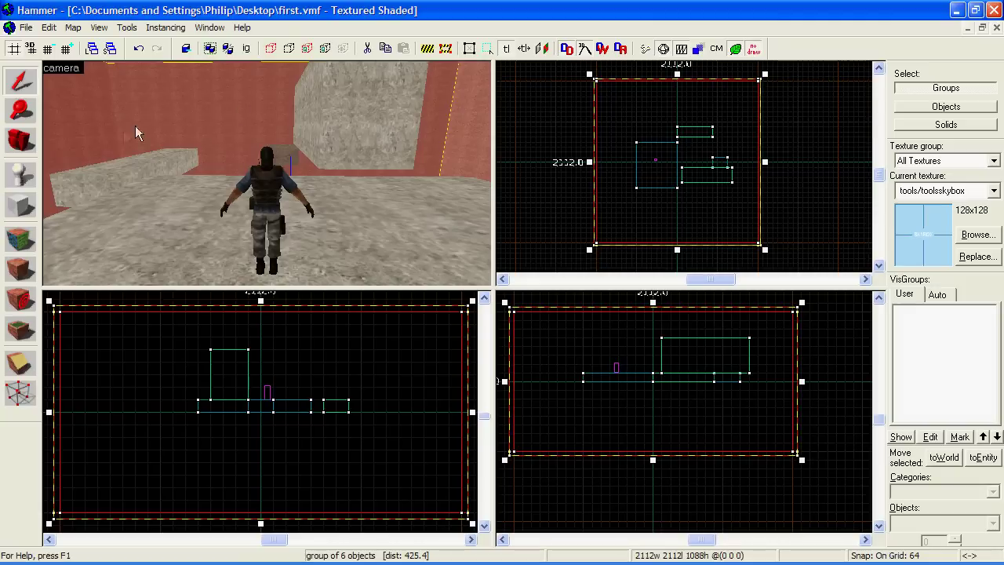
{"action": "left_click", "coordinate": [23, 269]}
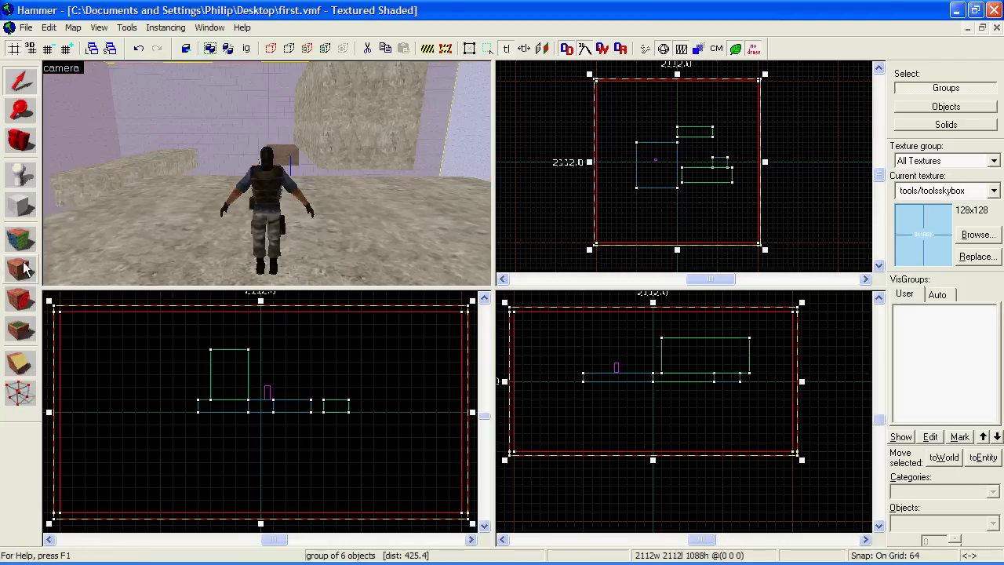
{"action": "left_click", "coordinate": [538, 200]}
{"action": "left_click", "coordinate": [267, 173]}
{"action": "key", "text": "z"}
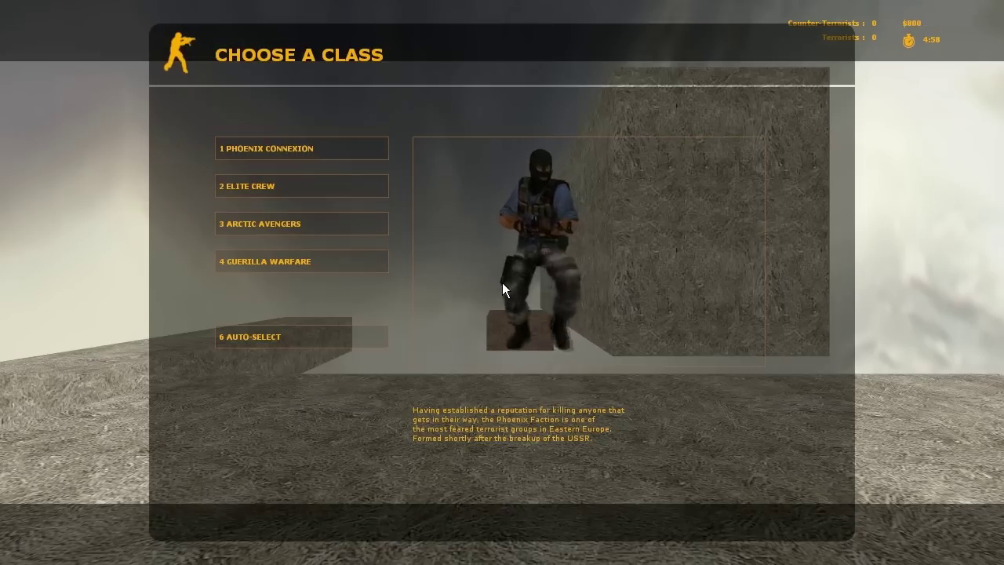
Step: Spawn as a Terrorist and walk toward a block, looking up at the sky
{"action": "key", "text": "1"}
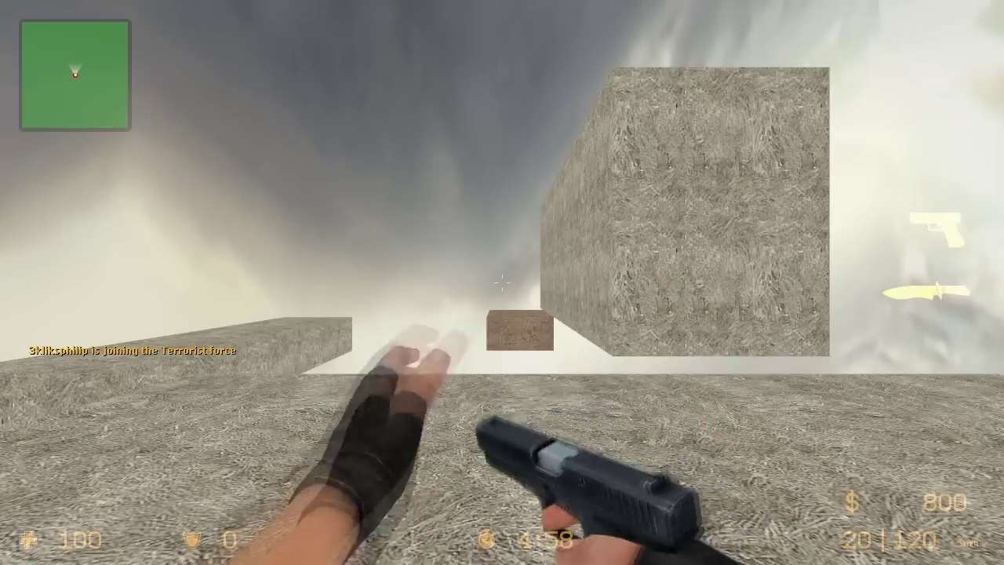
{"action": "key", "text": "w"}
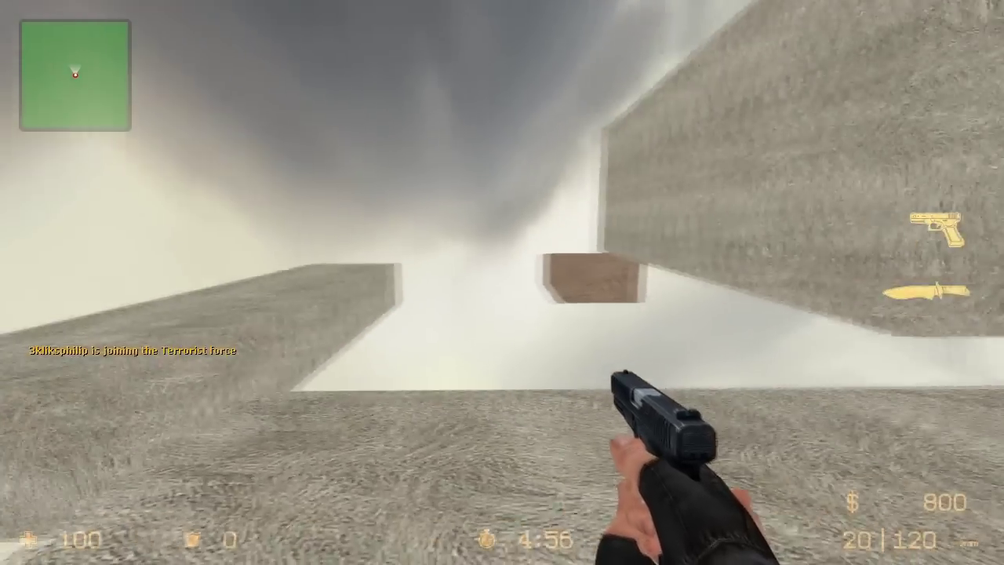
{"action": "key", "text": "w"}
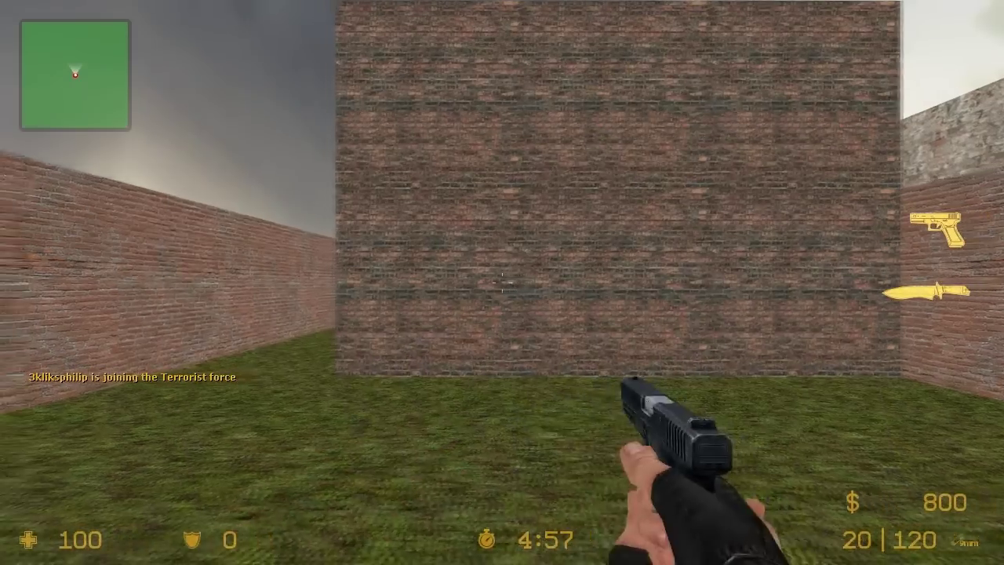
Step: Walk the brick corridors over the grass to the stone wall, switching to knife then pistol
{"action": "key", "text": "d"}
{"action": "key", "text": "w"}
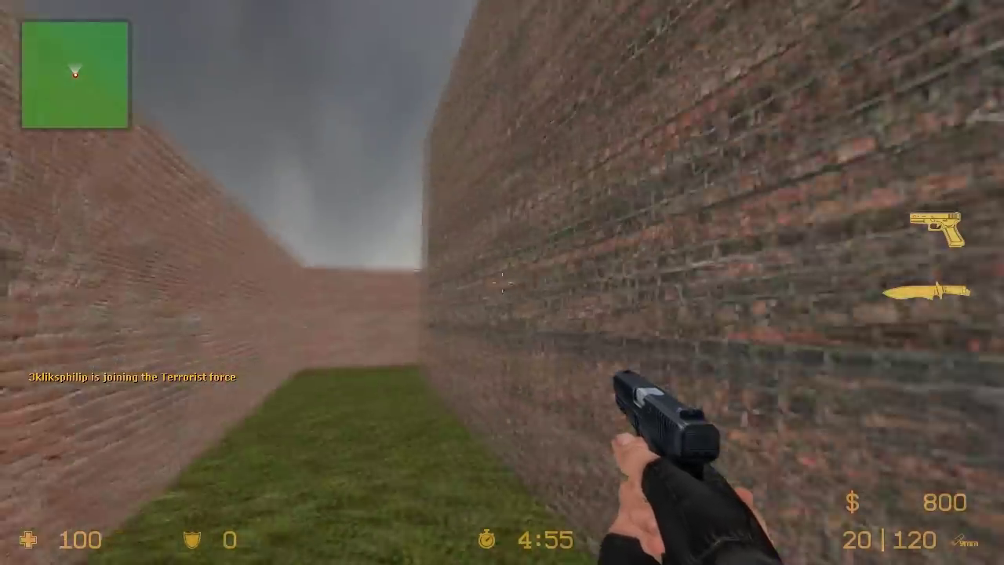
{"action": "key", "text": "w"}
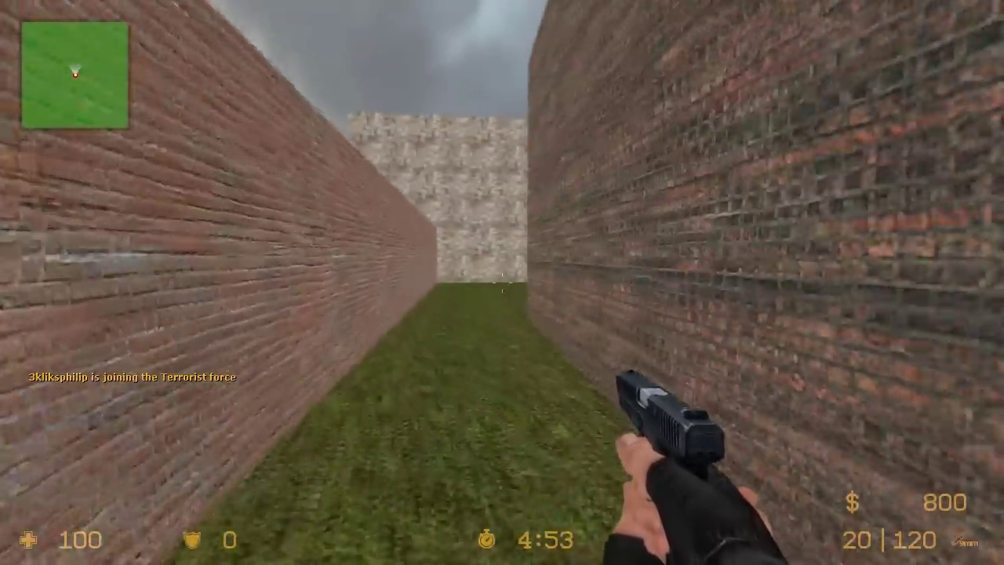
{"action": "key", "text": "w"}
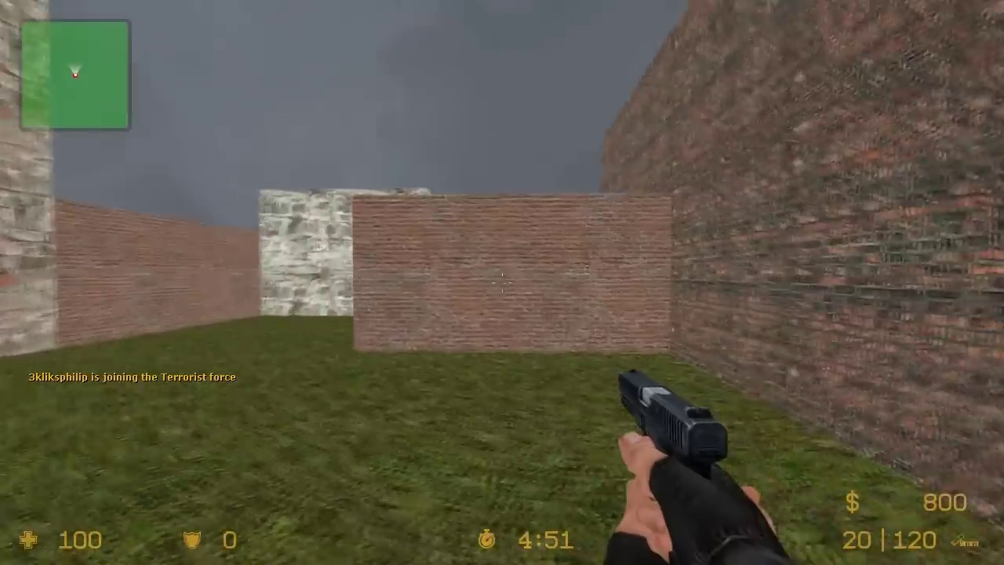
{"action": "key", "text": "w"}
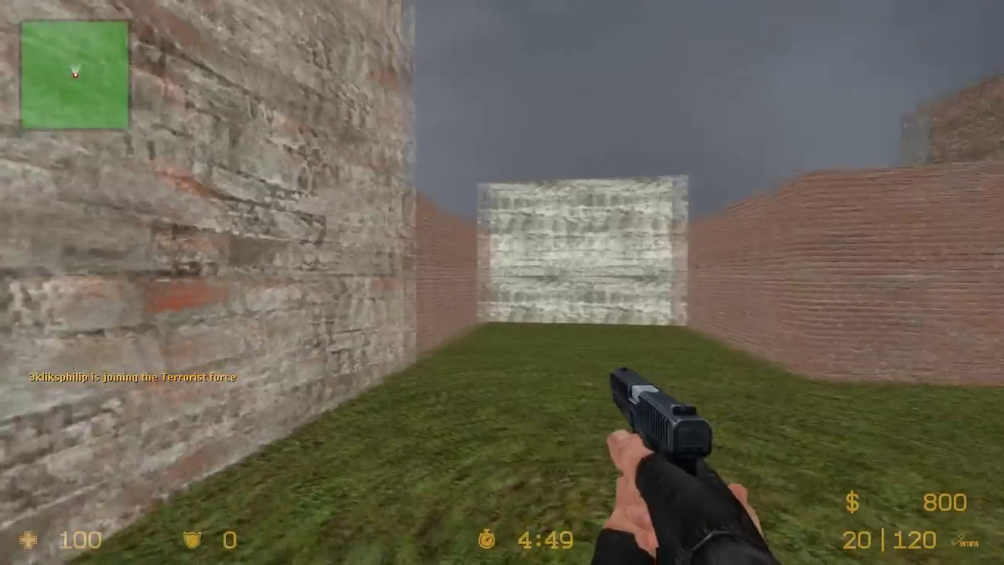
{"action": "key", "text": "3"}
{"action": "key", "text": "2"}
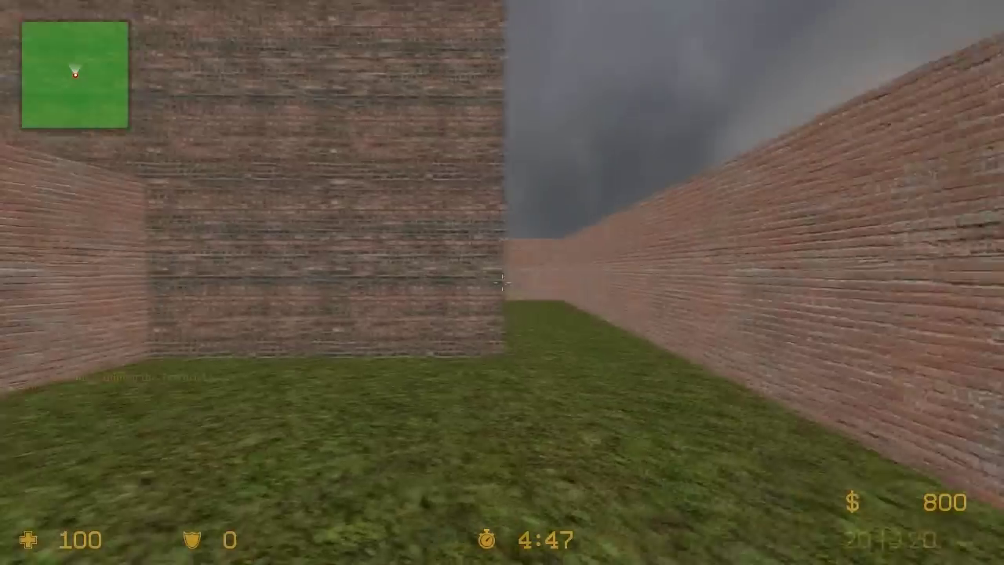